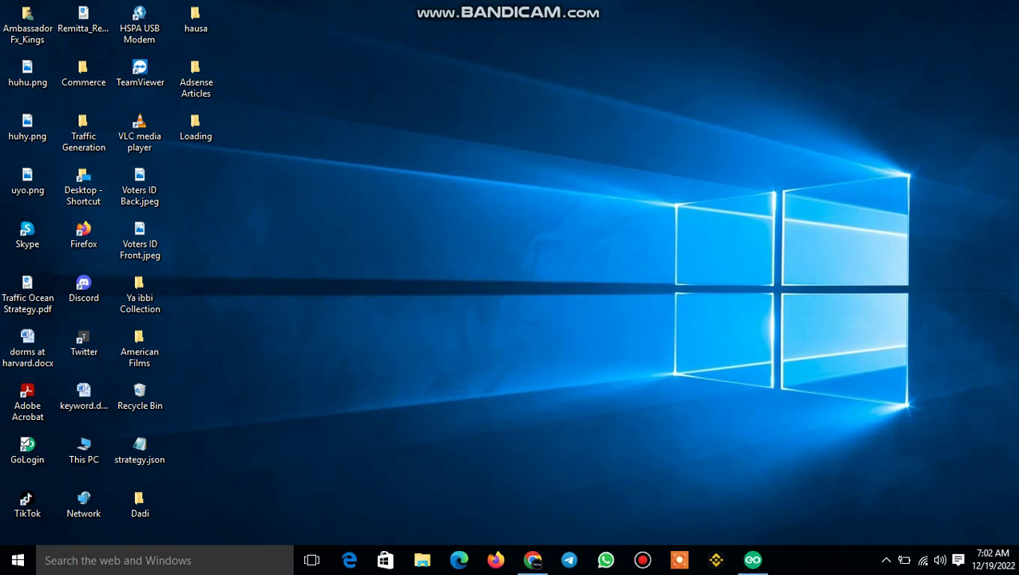
# In Chrome, search for "go login browser download", open the GoLogin website and show its download options for other platforms.
pyautogui.click(532, 559)
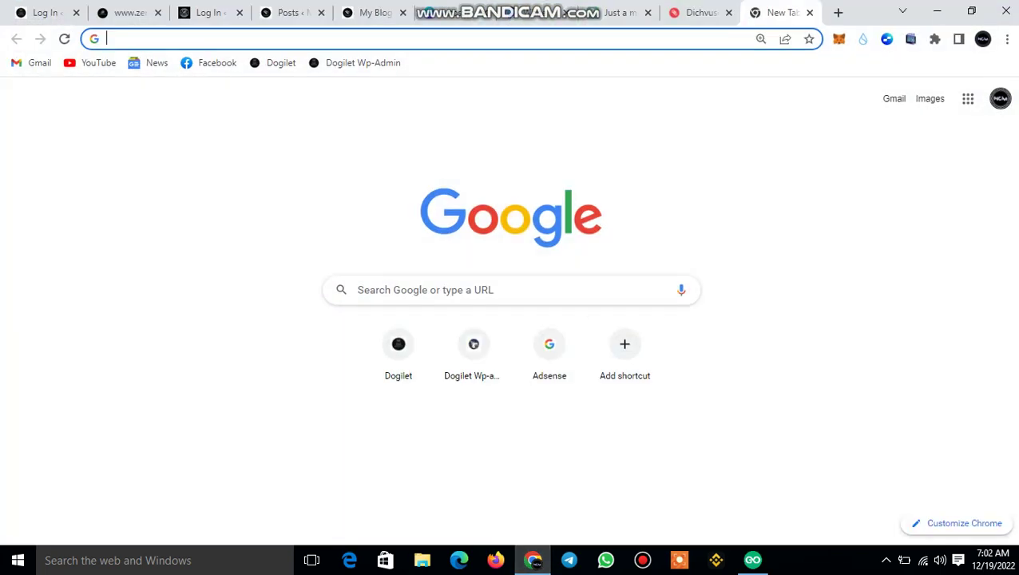
pyautogui.click(431, 39)
pyautogui.write('go')
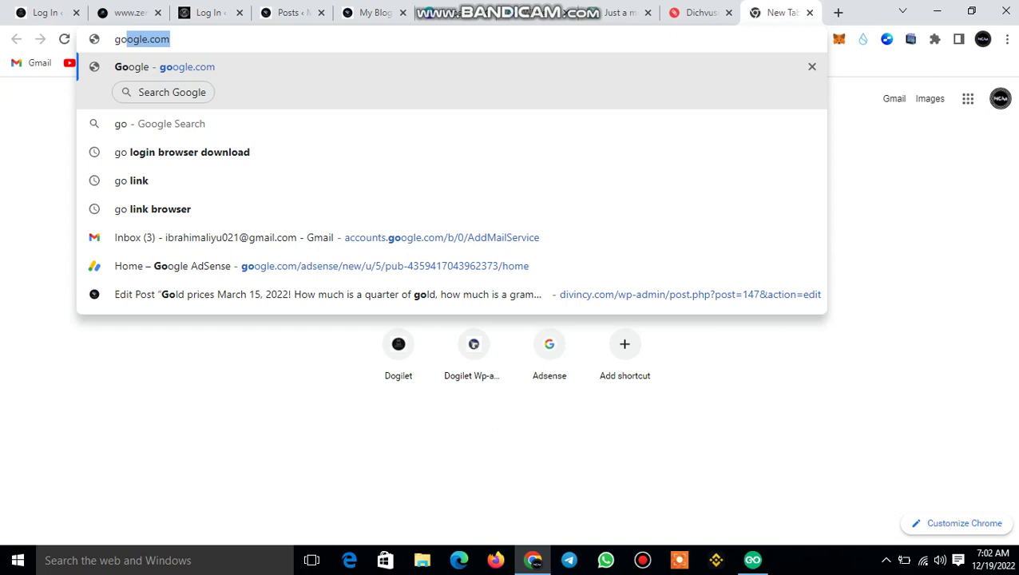
pyautogui.write(' login')
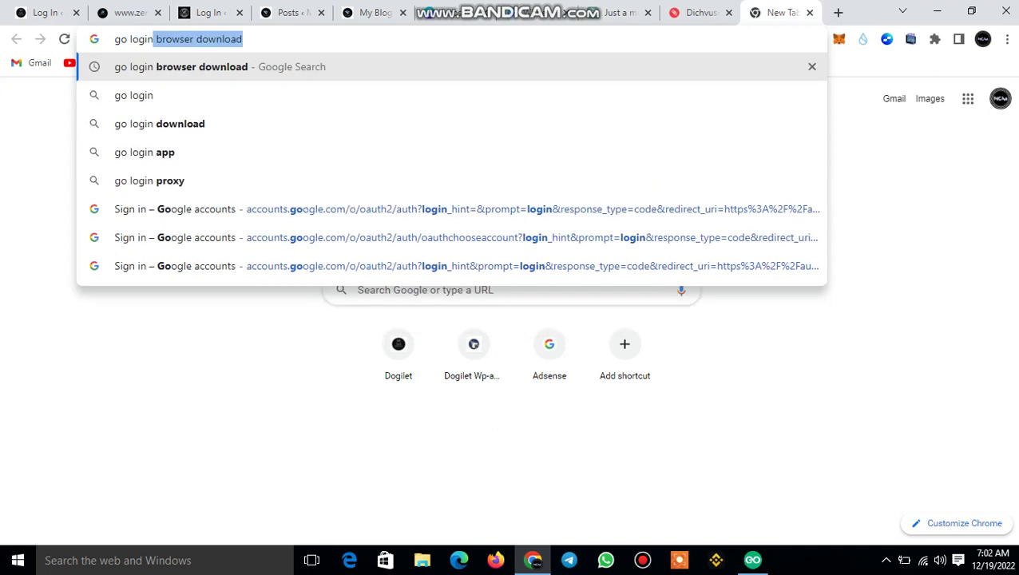
pyautogui.press('Return')
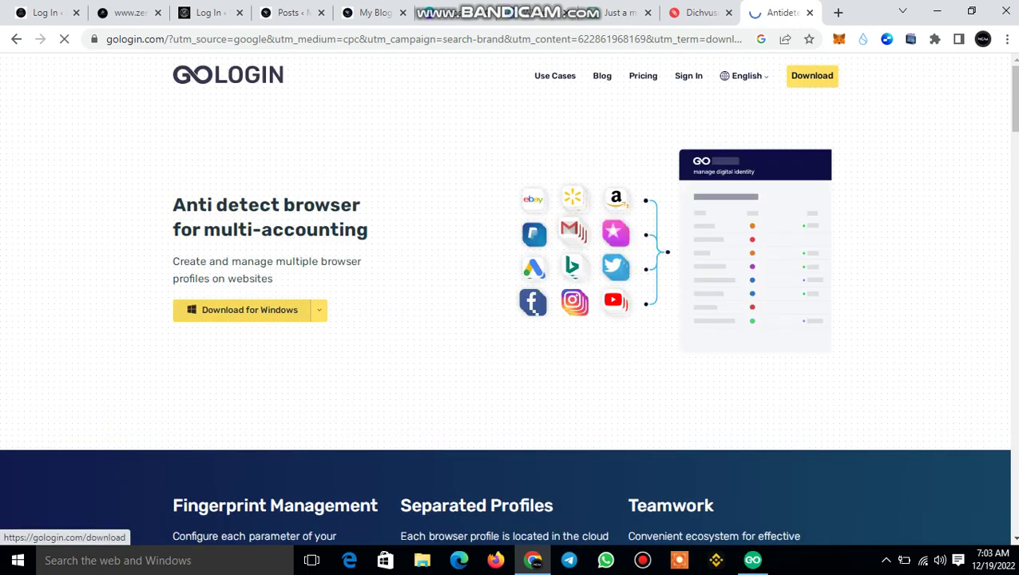
pyautogui.click(318, 310)
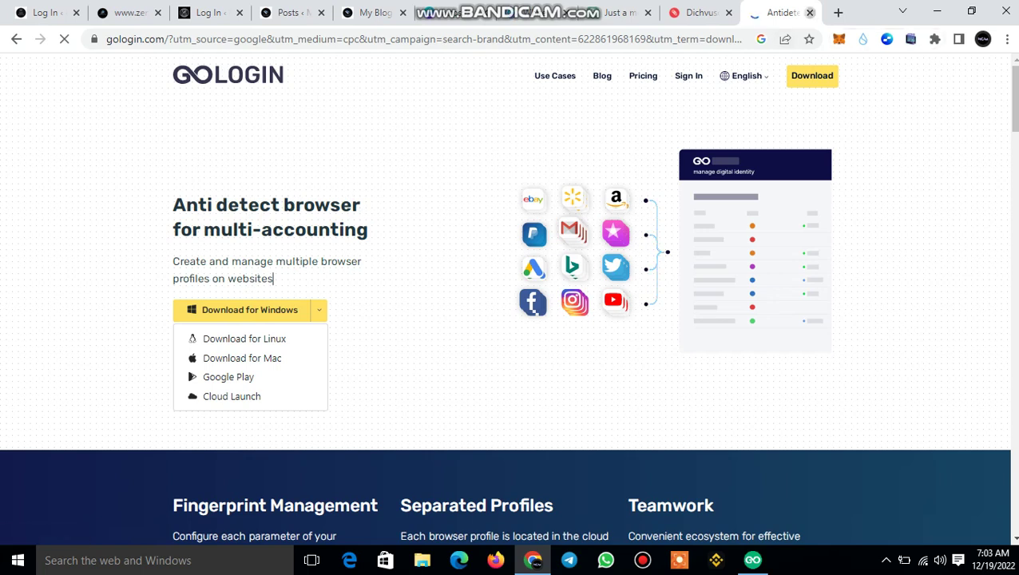
# Close the GoLogin website, leave a new blank tab open in its place and switch to the GoLogin desktop app.
pyautogui.click(808, 13)
pyautogui.click(837, 12)
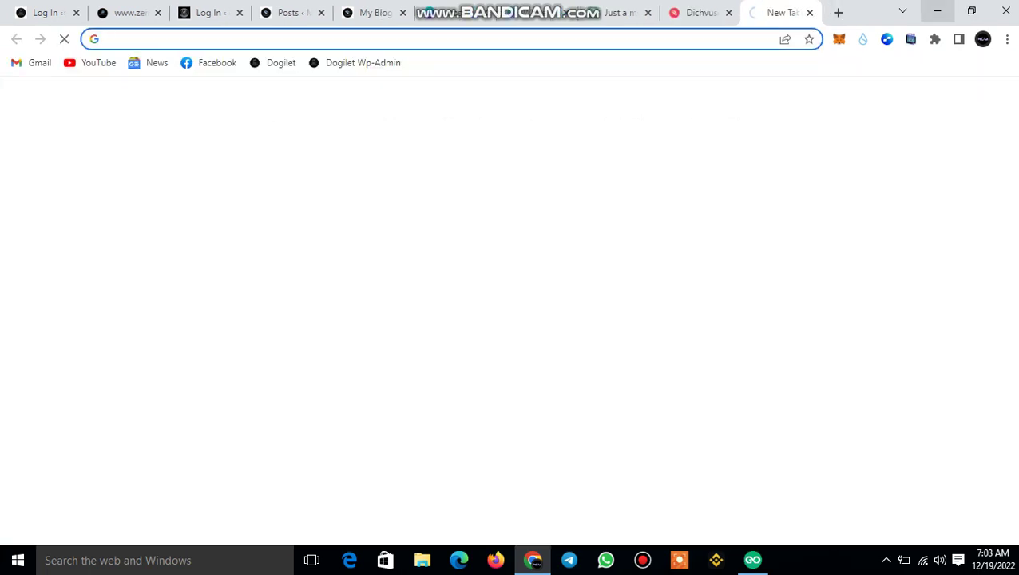
pyautogui.click(936, 11)
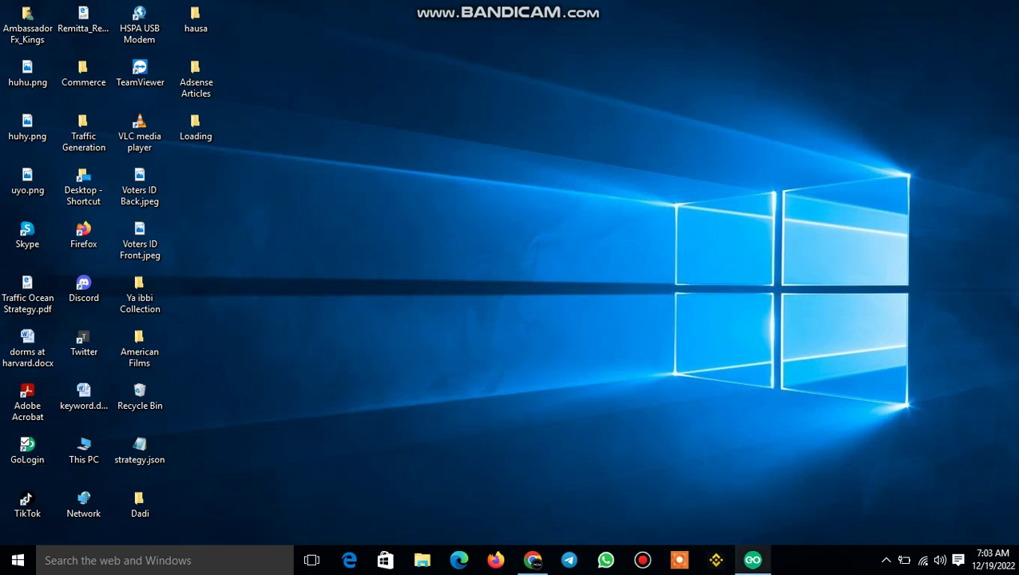
pyautogui.click(752, 560)
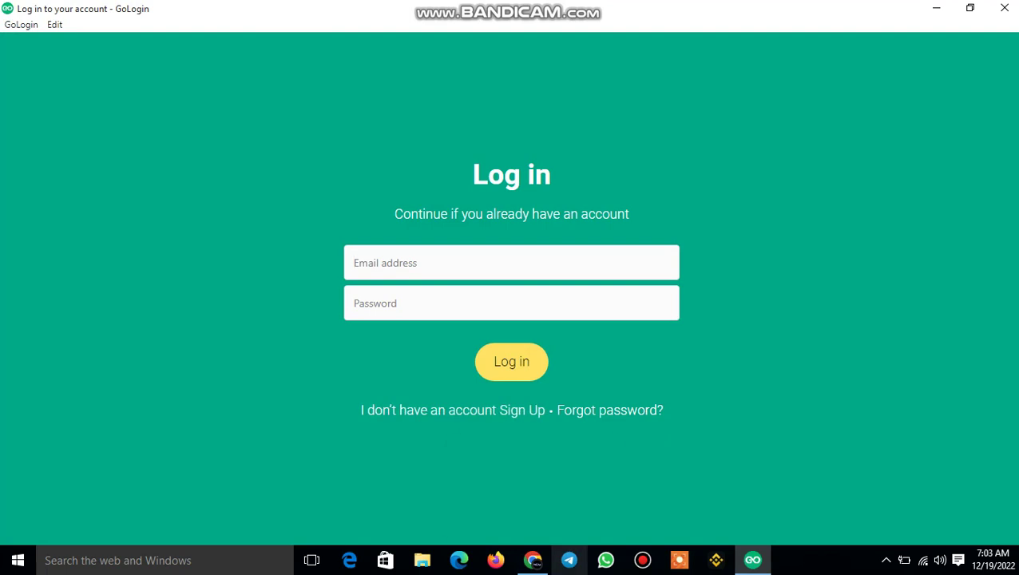
# Switch to Chrome, load temp-mail.org/en/ and copy the temporary email address.
pyautogui.click(532, 559)
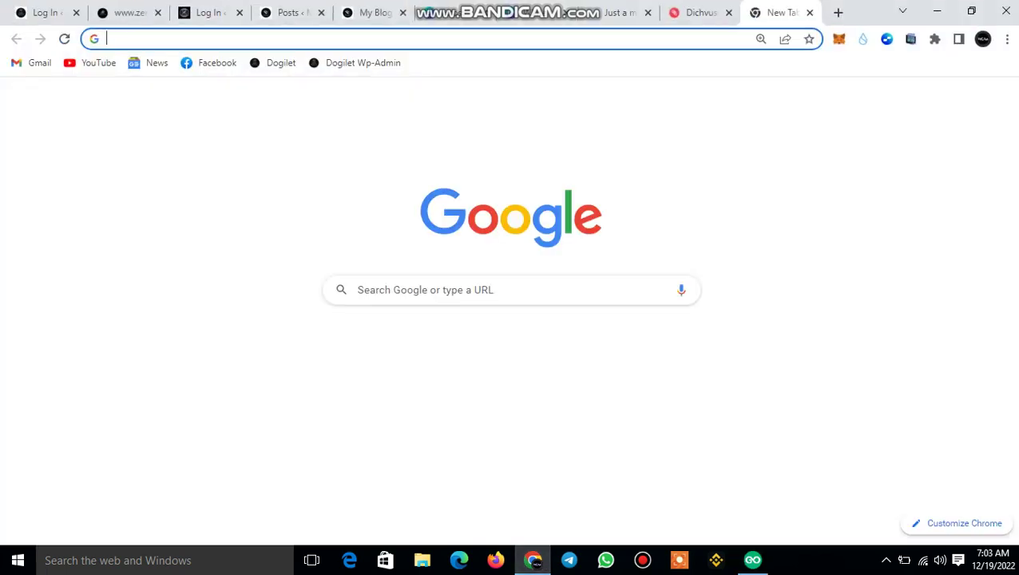
pyautogui.write('temp-mail.org/en/')
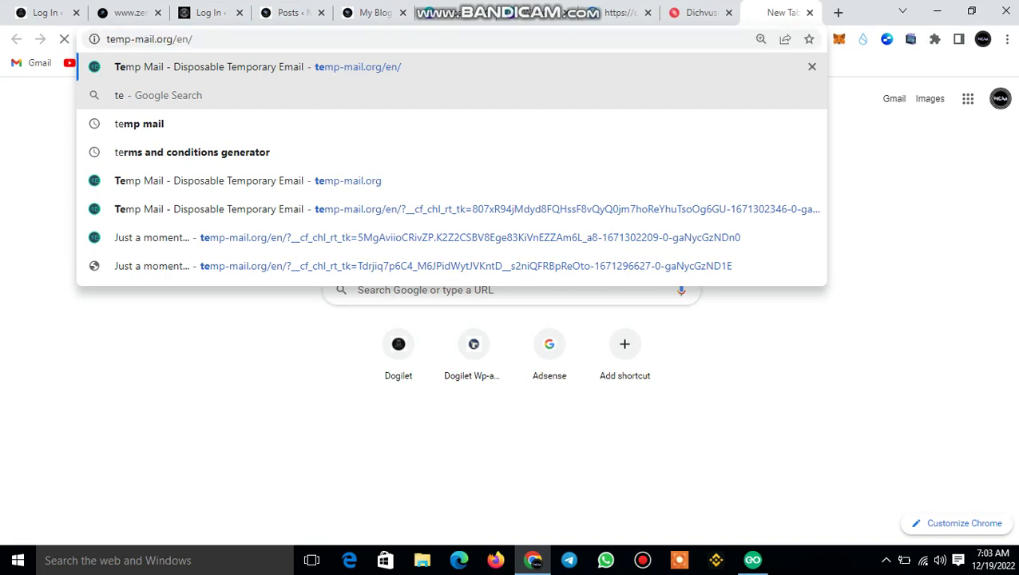
pyautogui.press('Return')
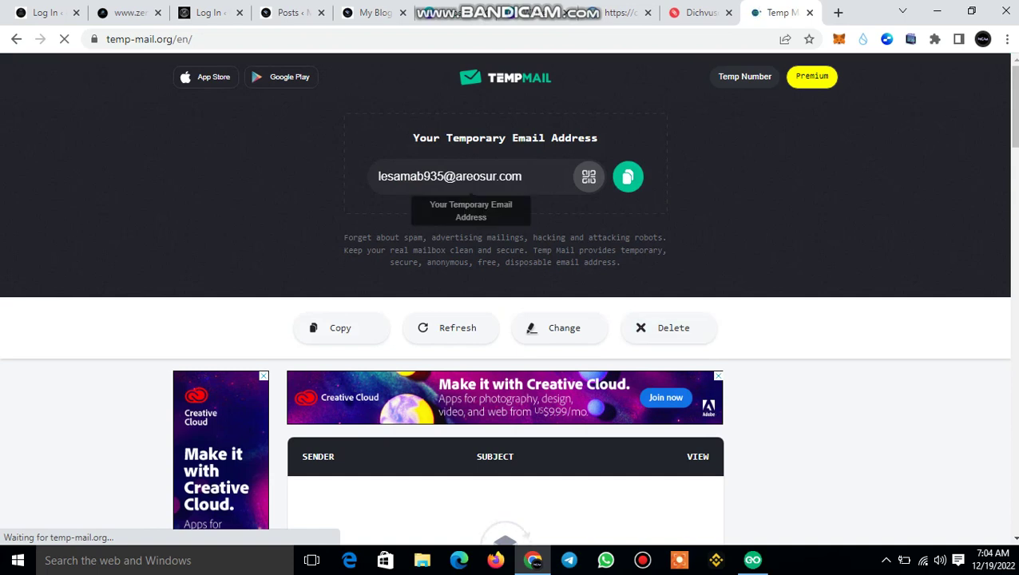
pyautogui.click(628, 176)
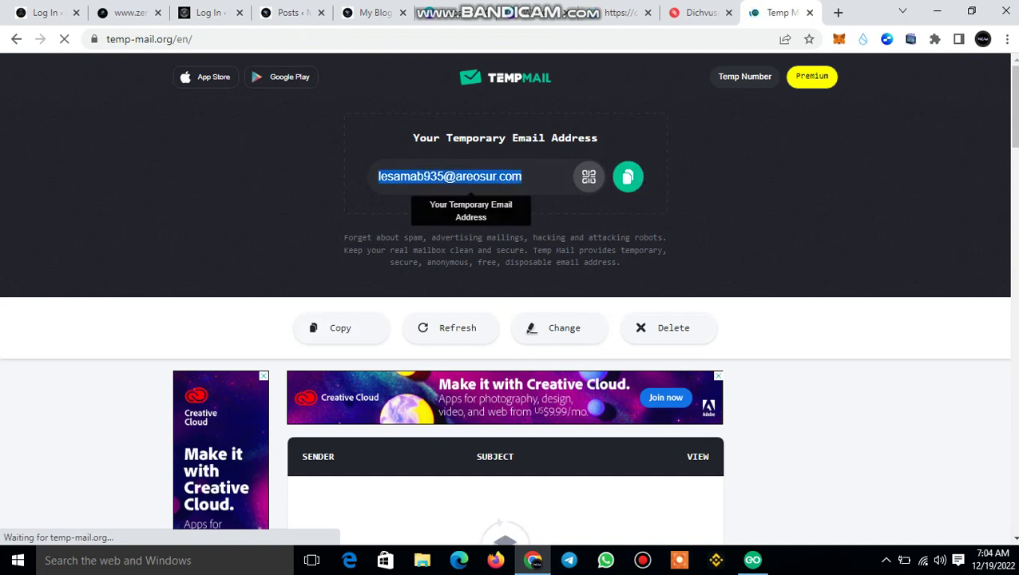
# In GoLogin, open the account sign-up form, paste the temporary email address and delete the last digit before the @ sign.
pyautogui.click(937, 11)
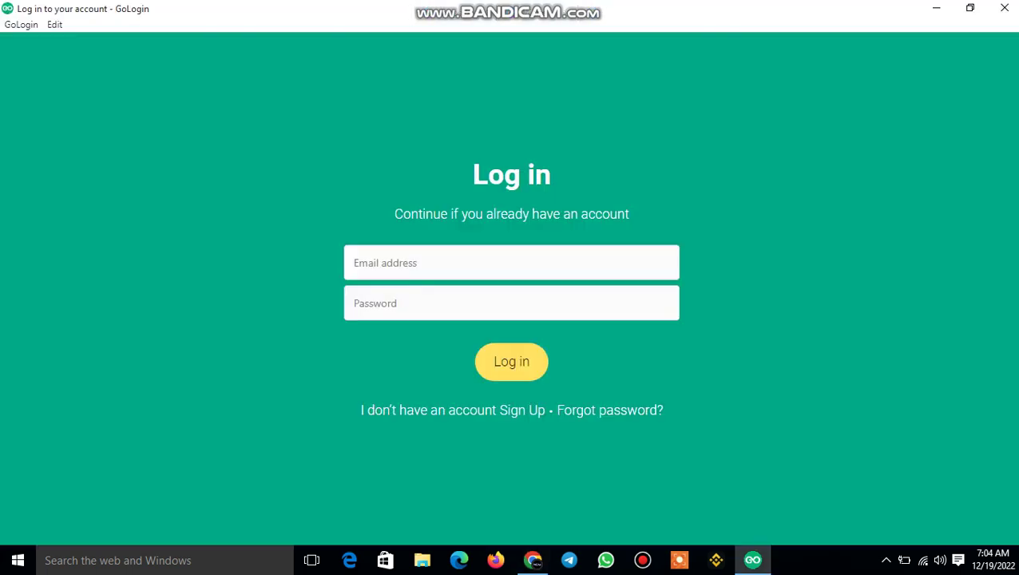
pyautogui.click(511, 263)
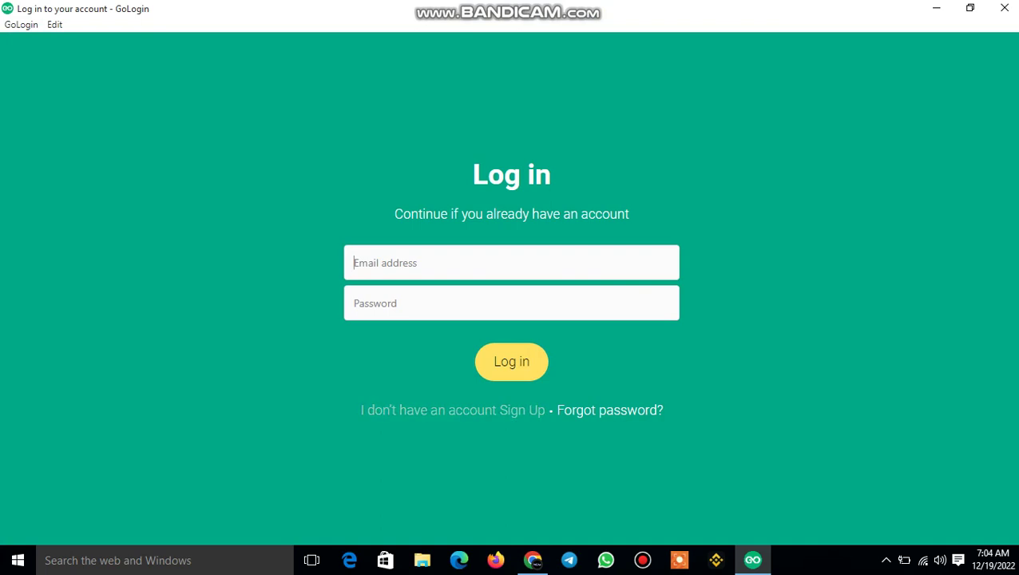
pyautogui.click(521, 410)
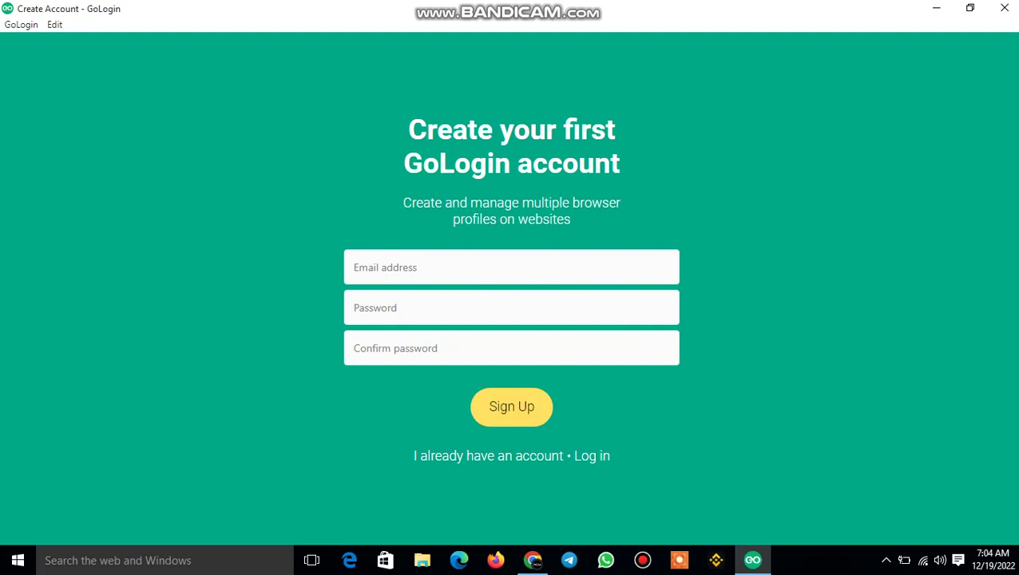
pyautogui.hotkey('ctrl', 'v')
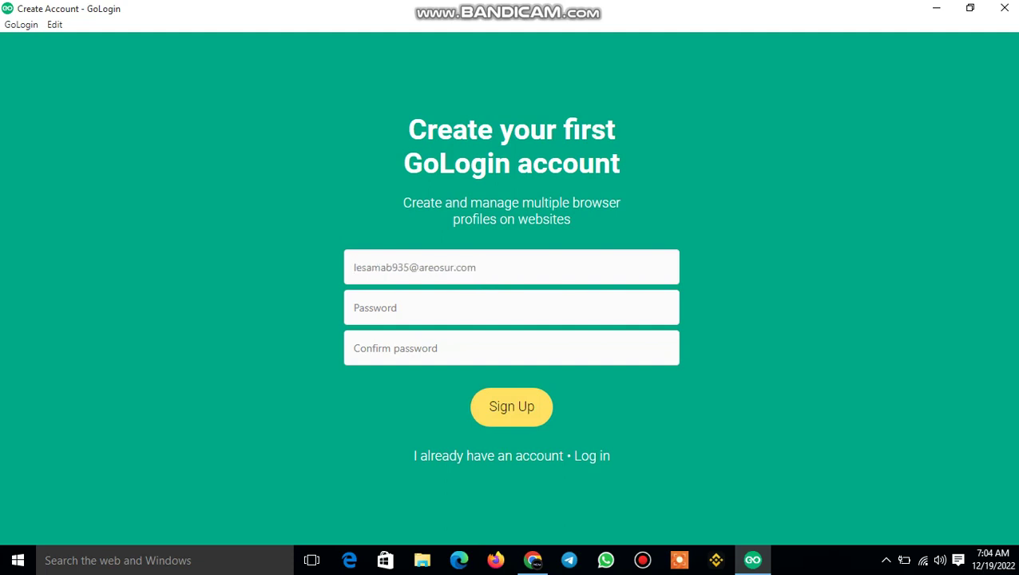
pyautogui.click(408, 268)
pyautogui.press('BackSpace')
# Enter the account password in both the Password and Confirm password fields and submit the sign-up form.
pyautogui.write('******')
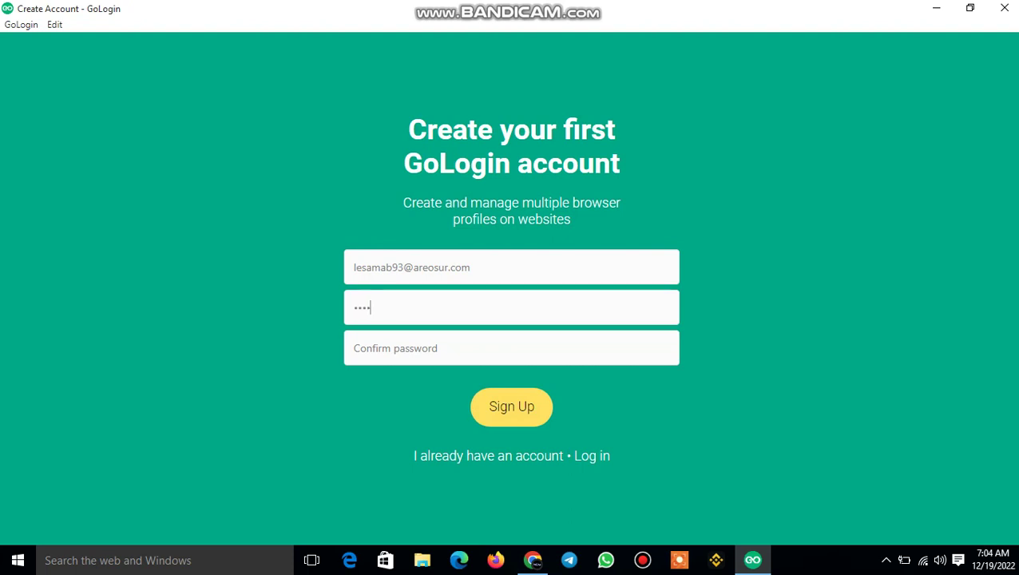
pyautogui.write('***')
pyautogui.press('Tab')
pyautogui.write('*****')
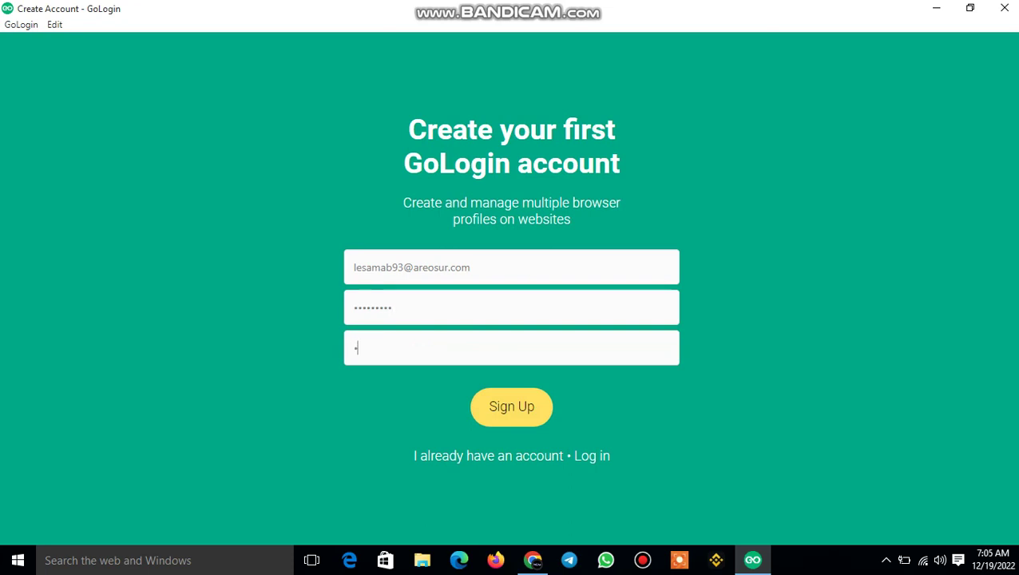
pyautogui.write('**')
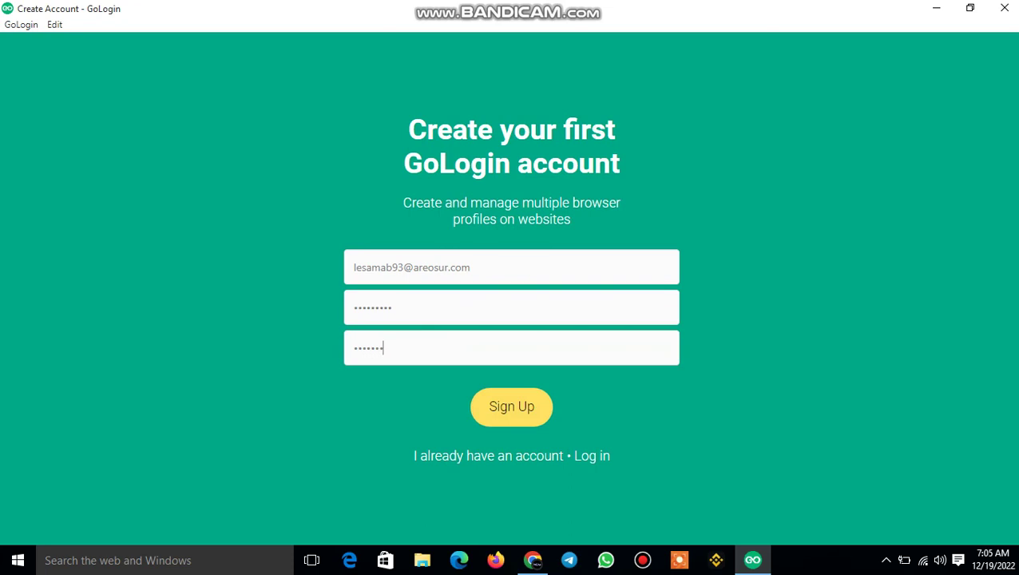
pyautogui.write('**')
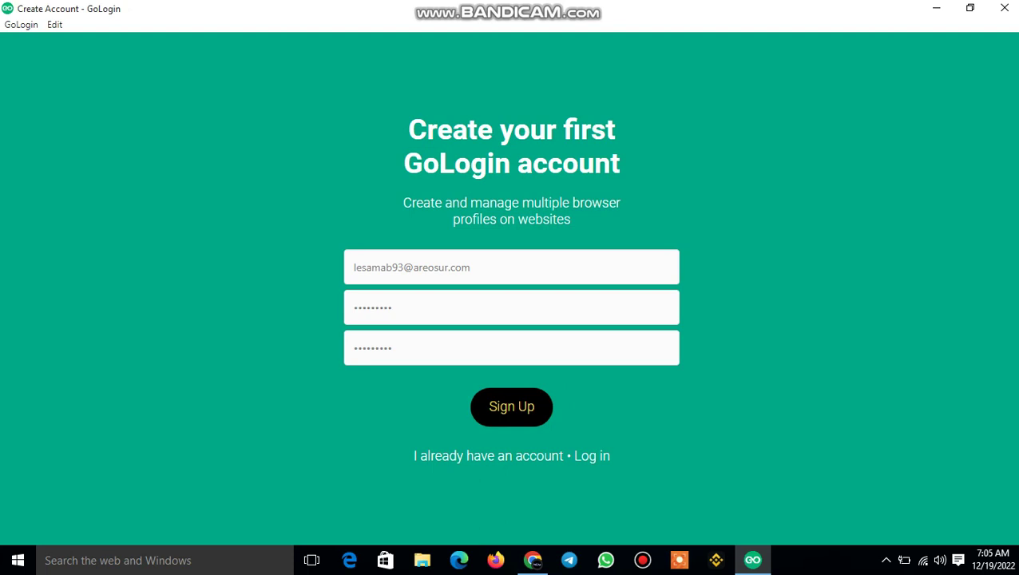
pyautogui.press('Return')
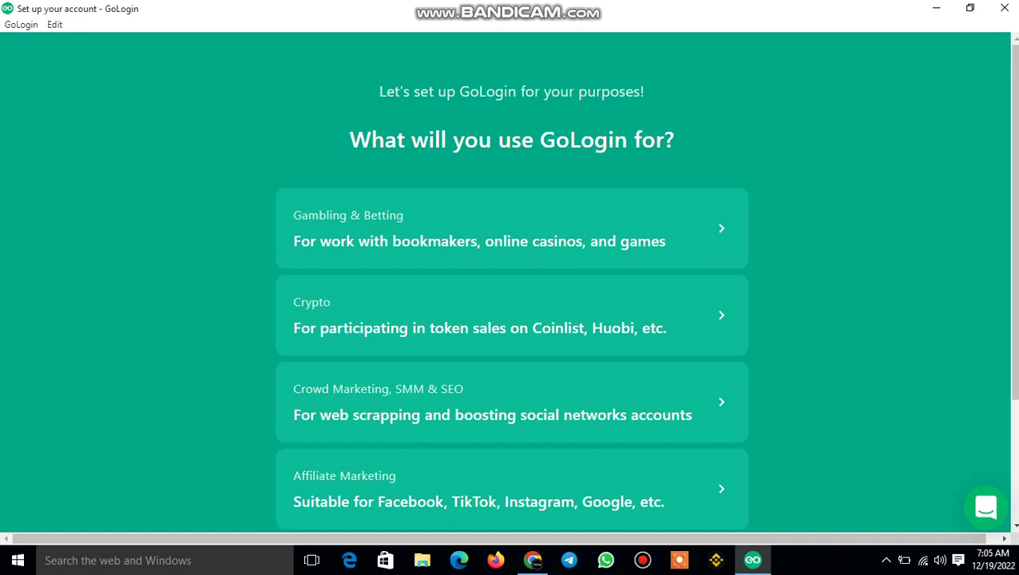
# Answer the account setup questions with Crypto as the purpose, 6 — 10 people on the team, and Yes for API use.
pyautogui.click(511, 316)
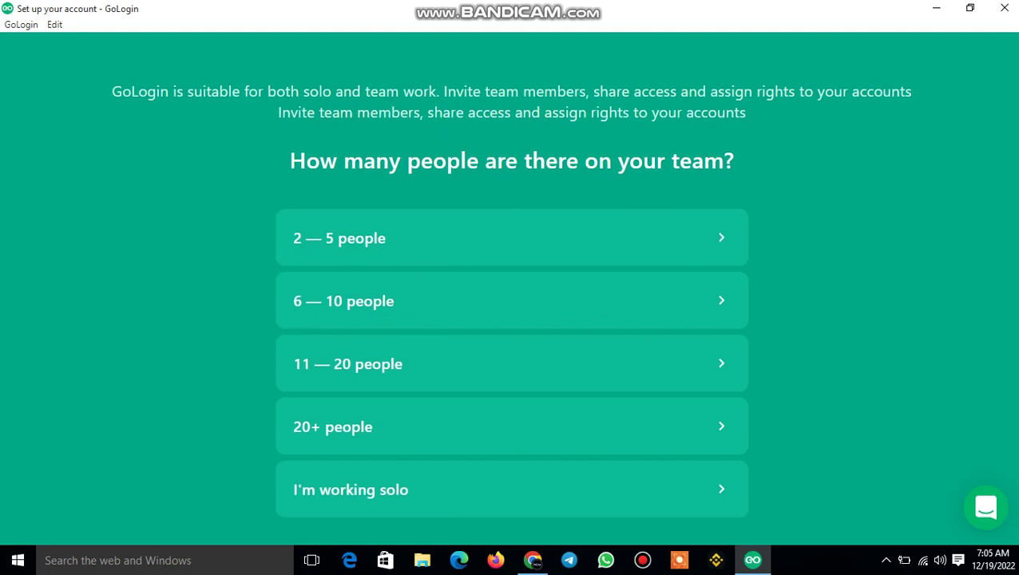
pyautogui.click(511, 301)
pyautogui.click(511, 301)
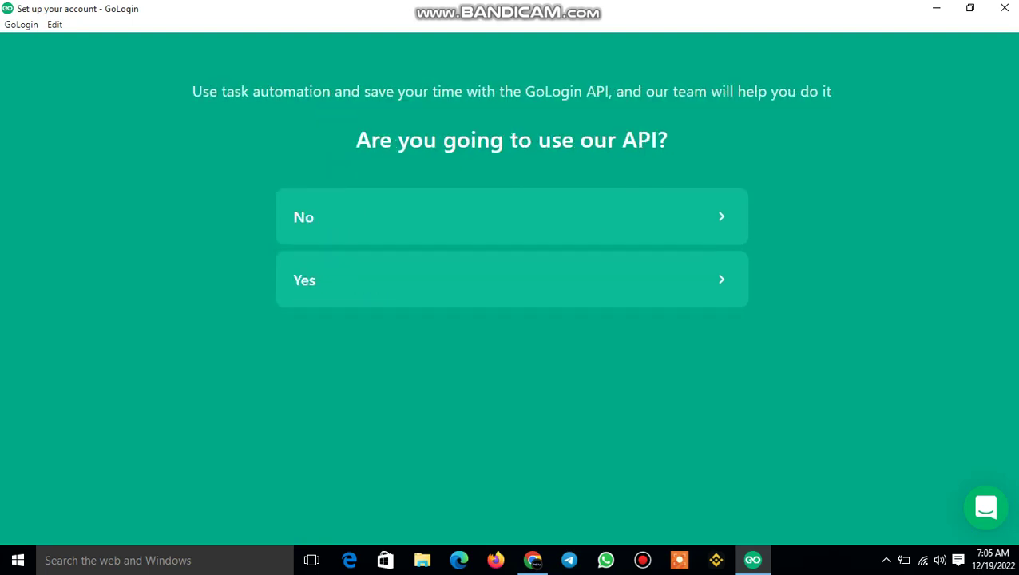
pyautogui.click(511, 279)
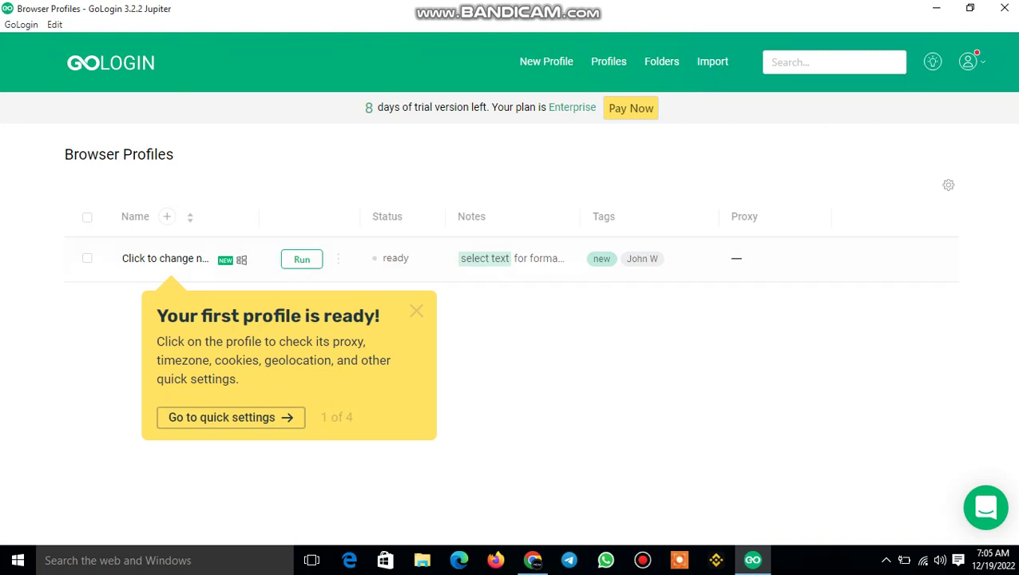
# Delete the default "Click to change name" browser profile.
pyautogui.click(339, 258)
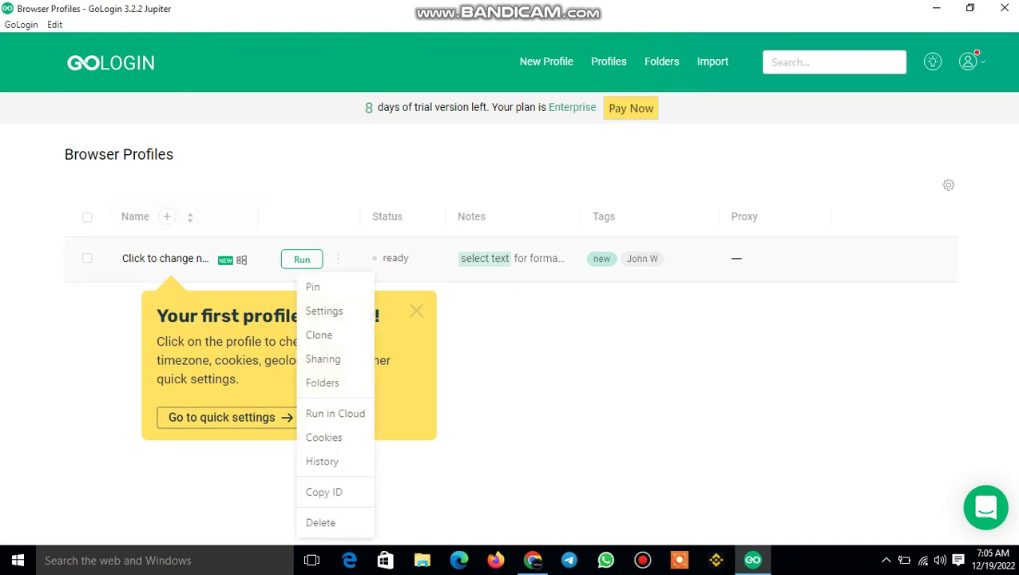
pyautogui.click(320, 522)
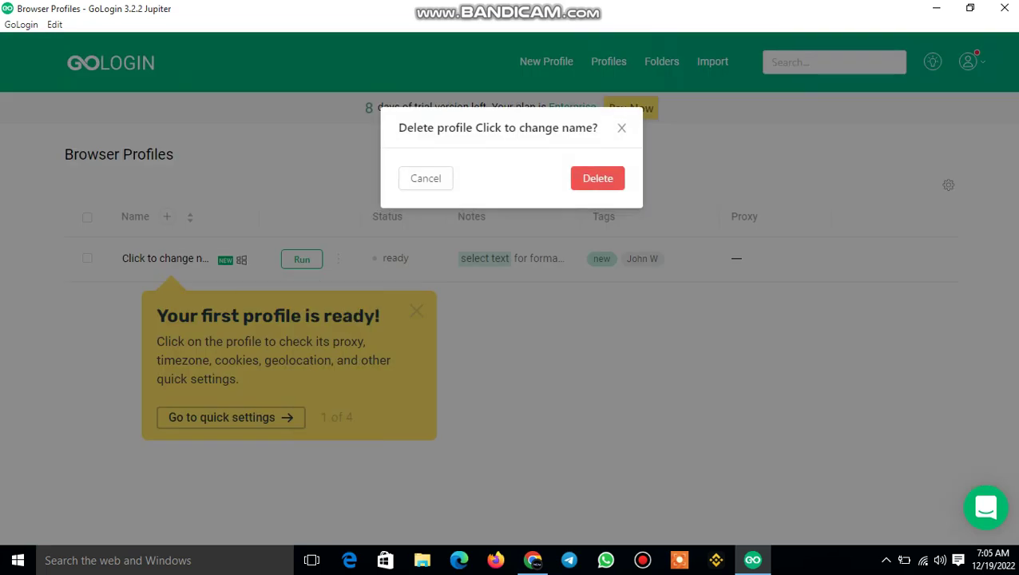
pyautogui.click(597, 179)
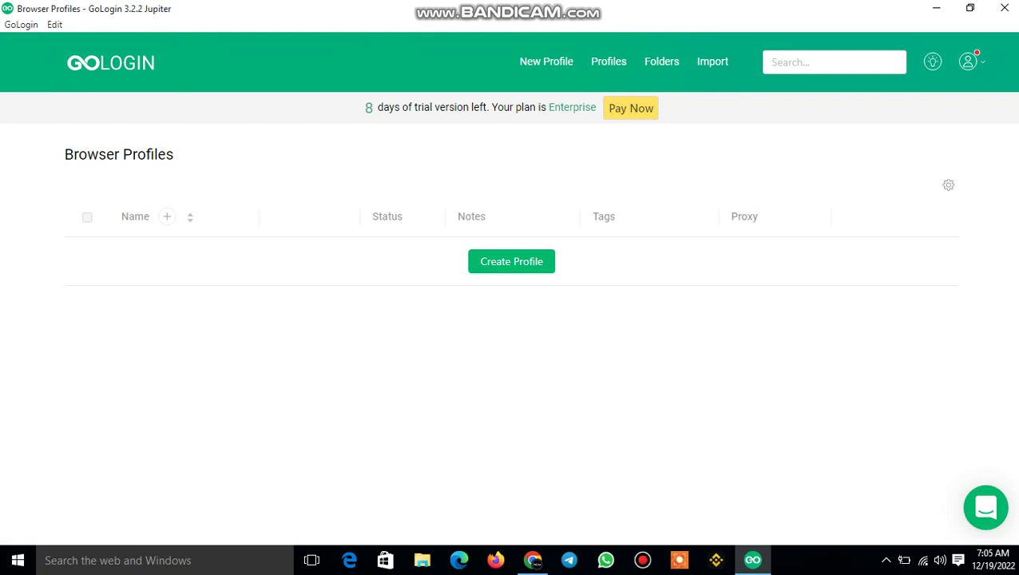
pyautogui.click(532, 560)
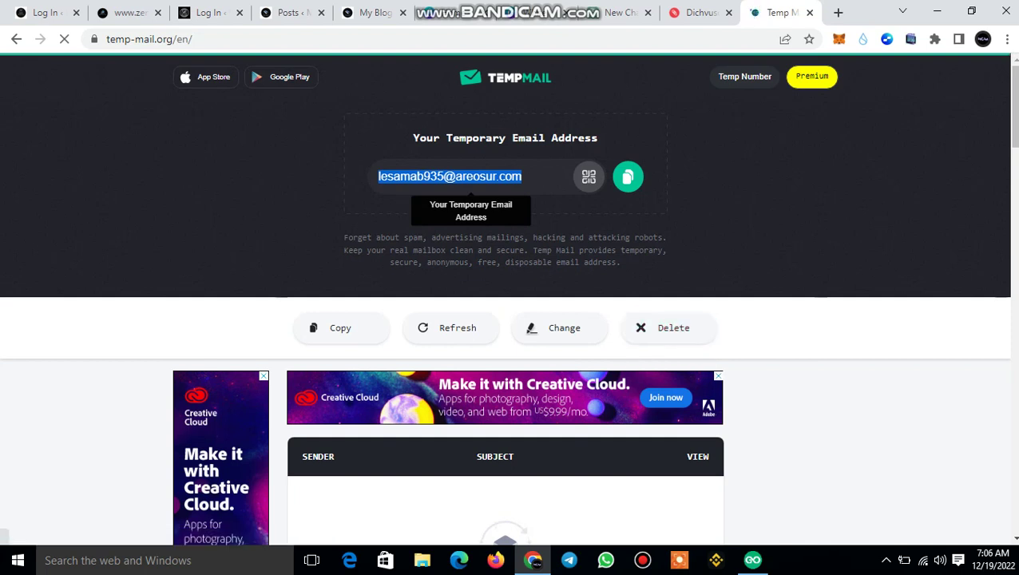
pyautogui.click(937, 11)
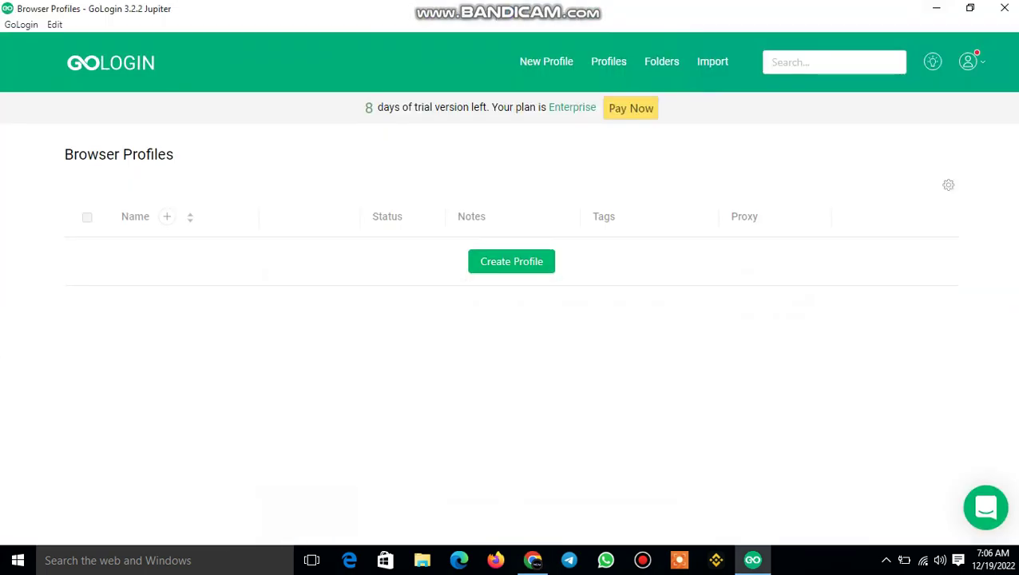
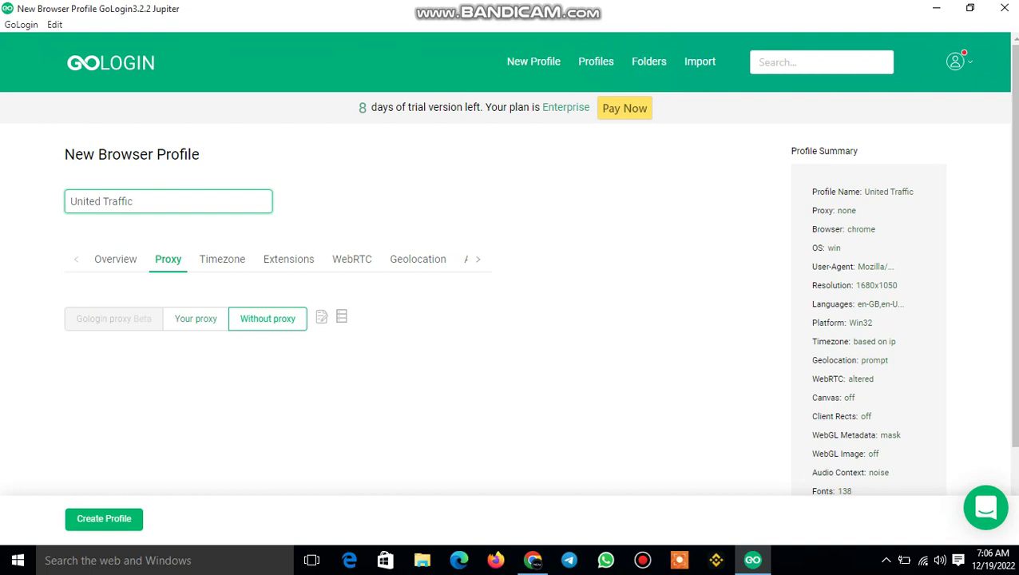
# Set the United Traffic profile to use your own proxy with the type Socks 5 Proxy.
pyautogui.click(195, 318)
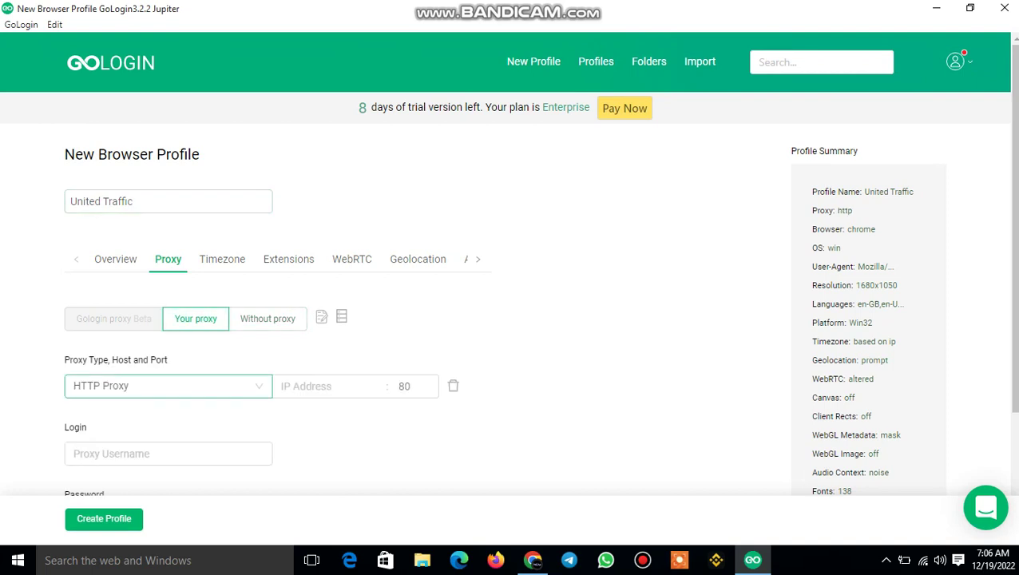
pyautogui.click(167, 386)
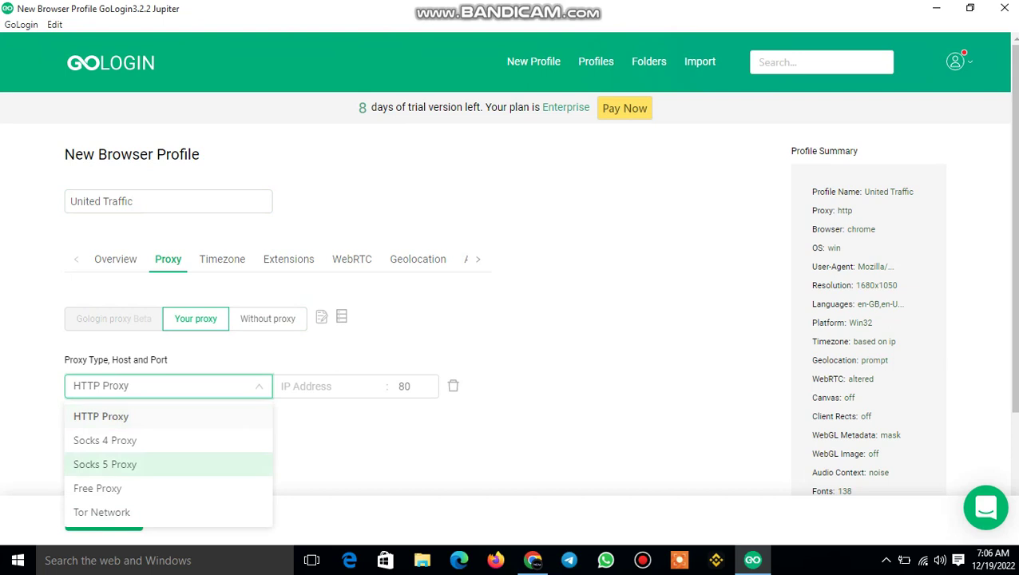
pyautogui.click(105, 464)
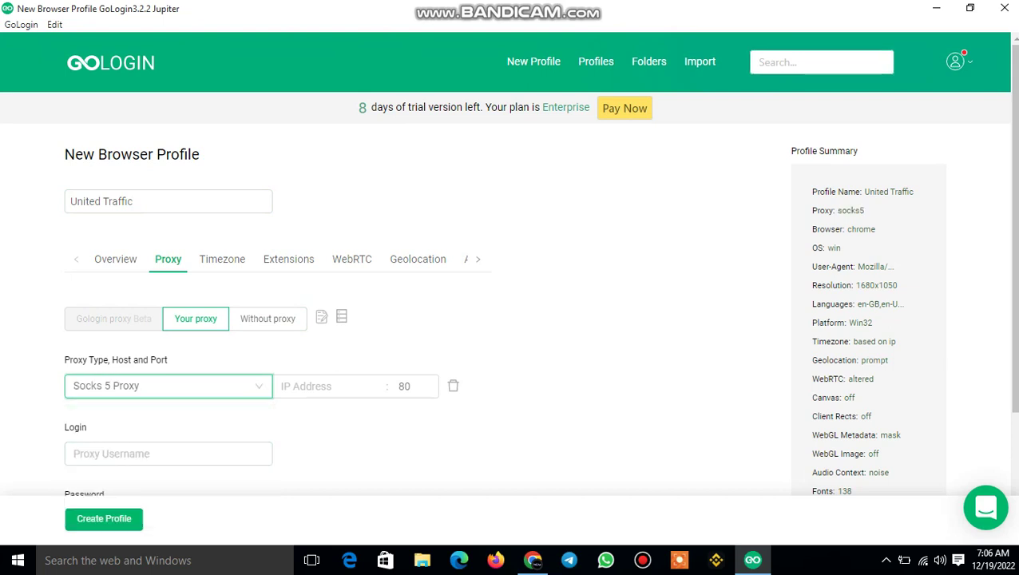
# Switch to Chrome and bring up the Dichvusocks socks list page.
pyautogui.click(935, 8)
pyautogui.click(533, 560)
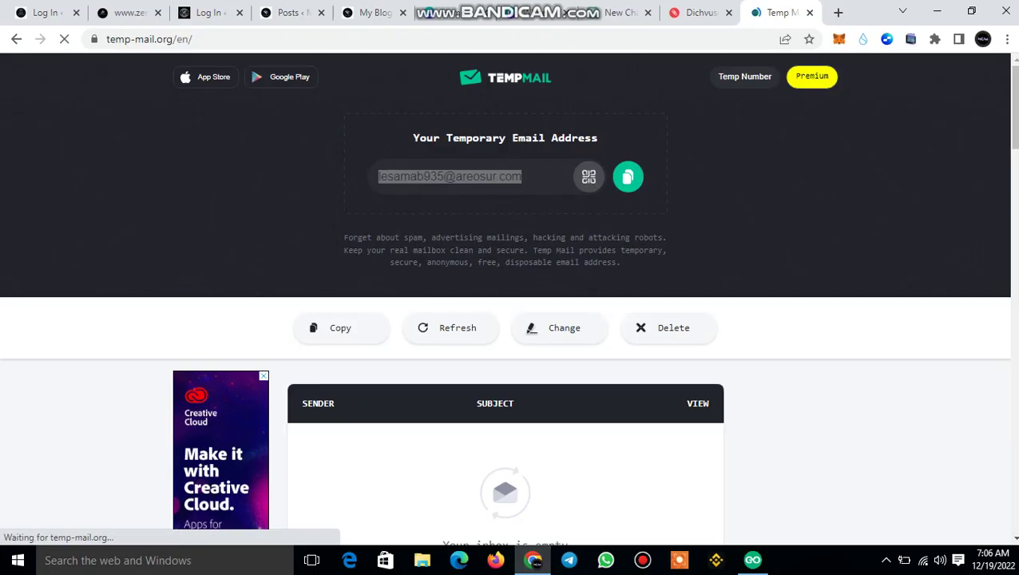
pyautogui.click(700, 13)
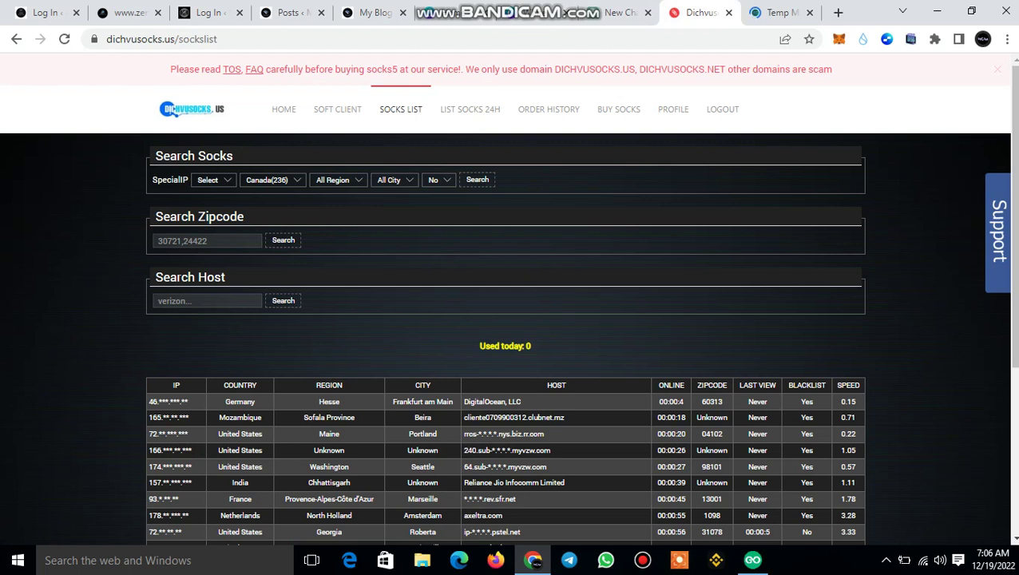
# Review the daily and credit plan prices on the Dichvusocks home page and the payment methods on its buy socks page.
pyautogui.click(284, 109)
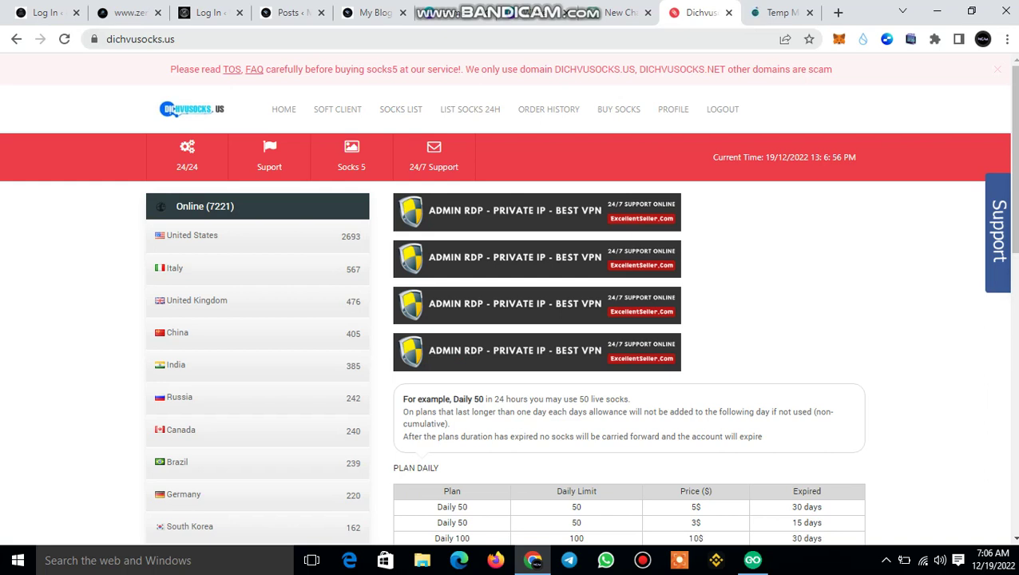
pyautogui.hotkey('ctrl', 'l')
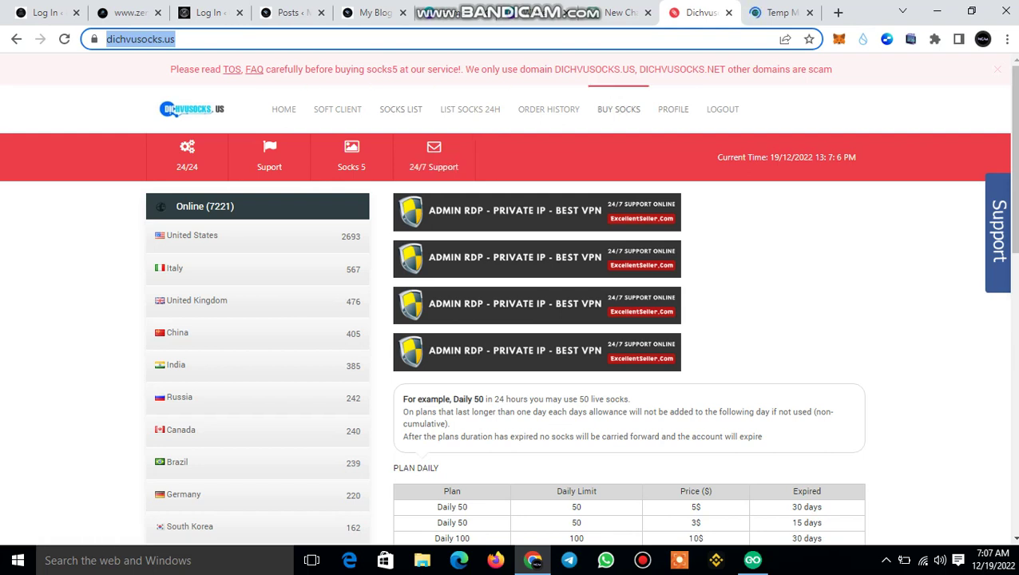
pyautogui.scroll(-2, 433, 152)
pyautogui.scroll(-3, 510, 287)
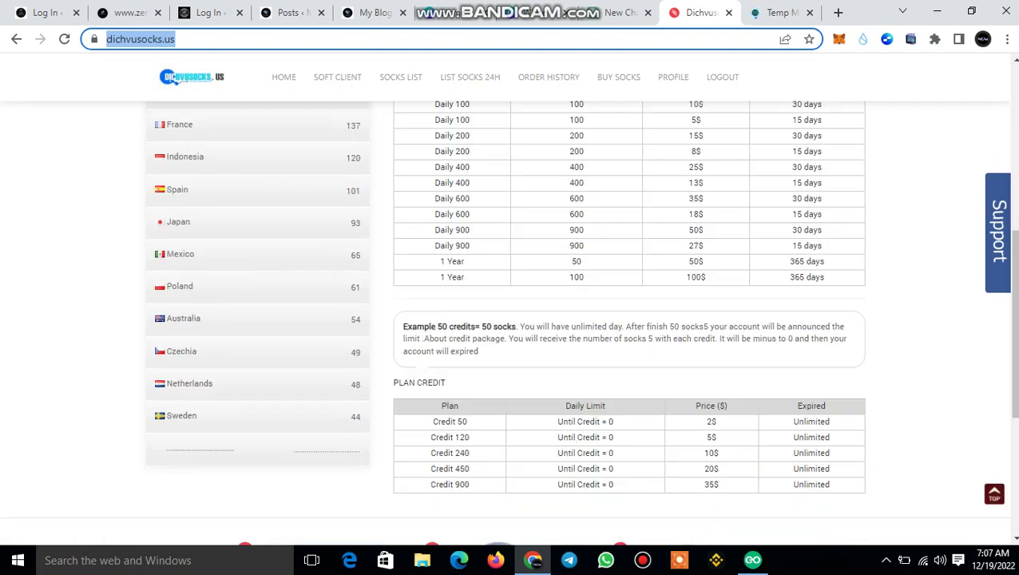
pyautogui.scroll(8, 511, 287)
pyautogui.scroll(-2, 511, 298)
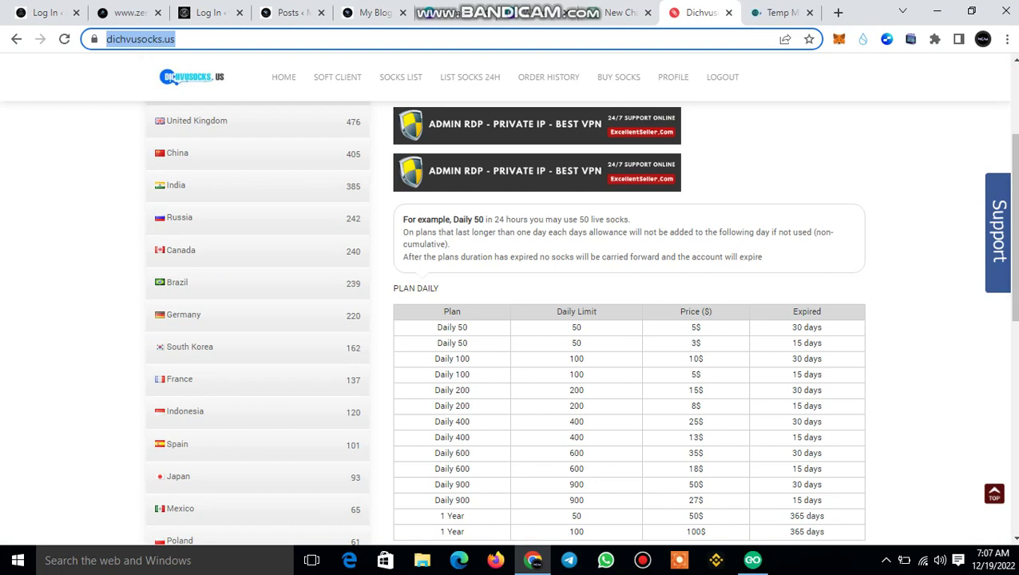
pyautogui.scroll(-1, 511, 319)
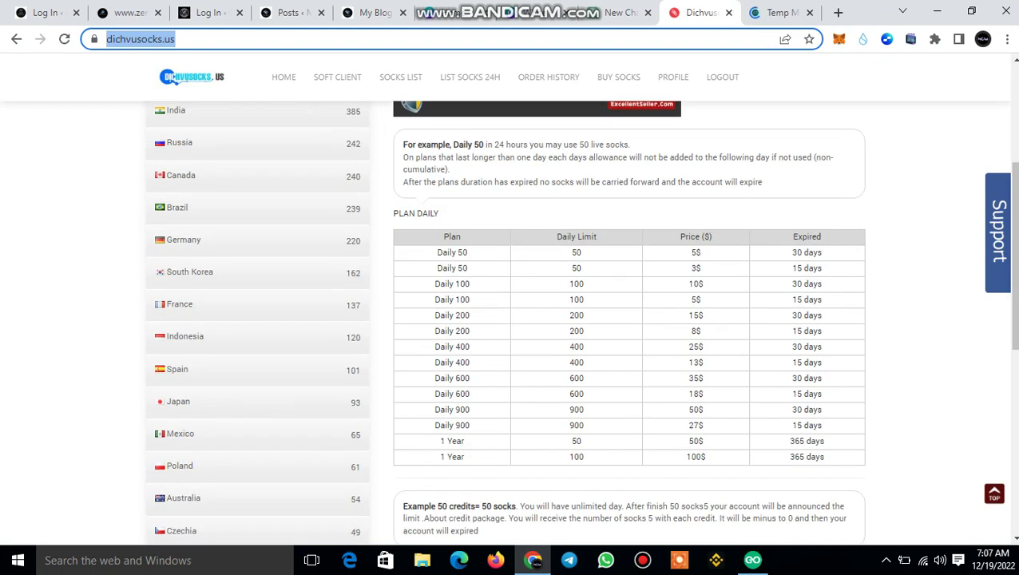
pyautogui.scroll(-2, 511, 319)
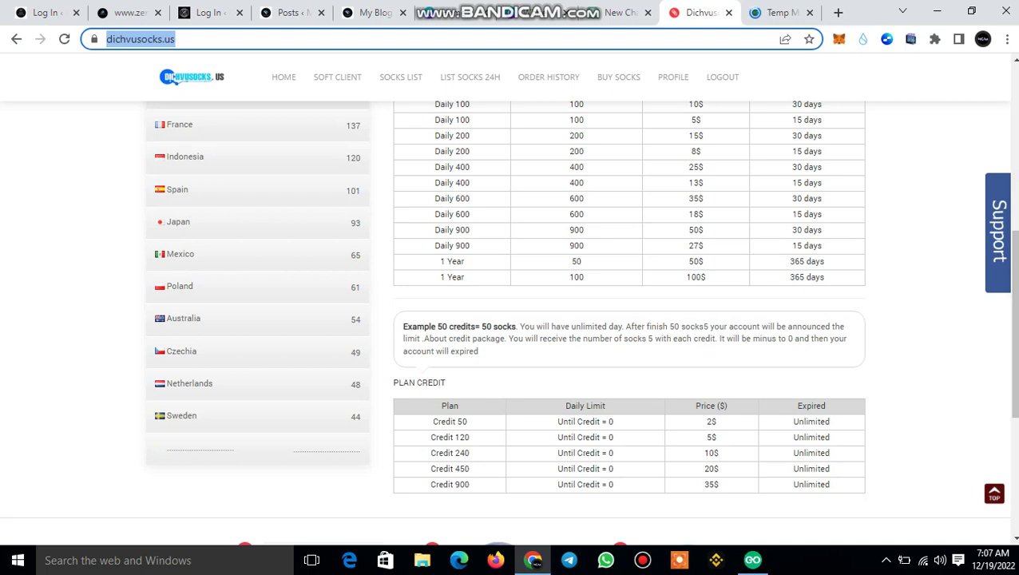
pyautogui.scroll(6, 511, 319)
pyautogui.scroll(-1, 510, 319)
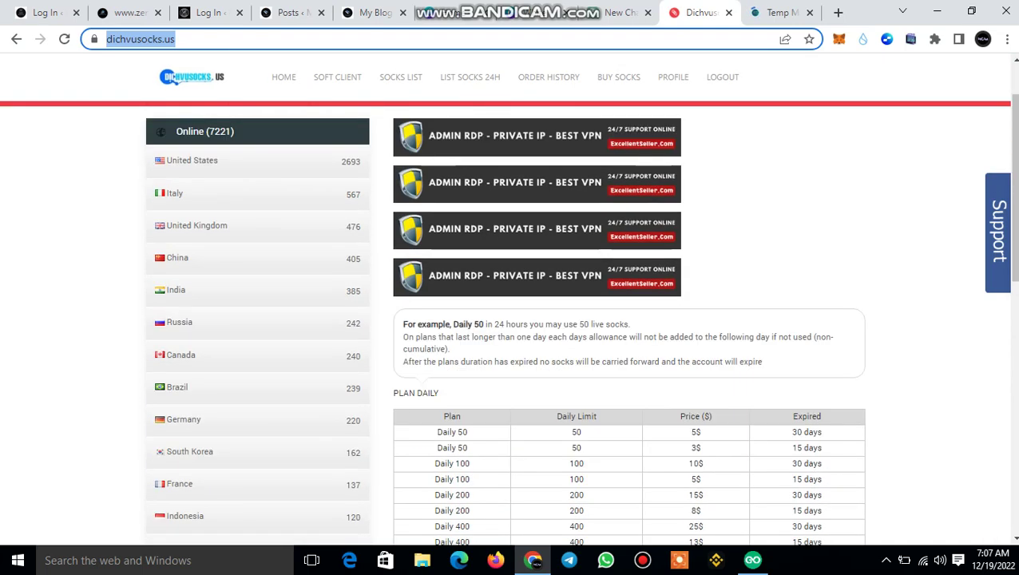
pyautogui.scroll(-1, 510, 320)
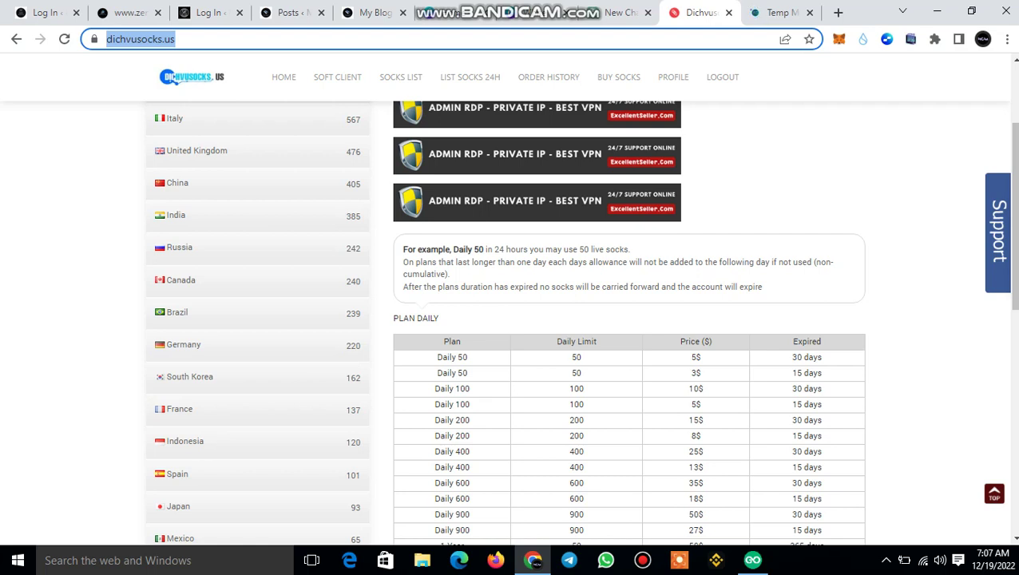
pyautogui.scroll(2, 511, 336)
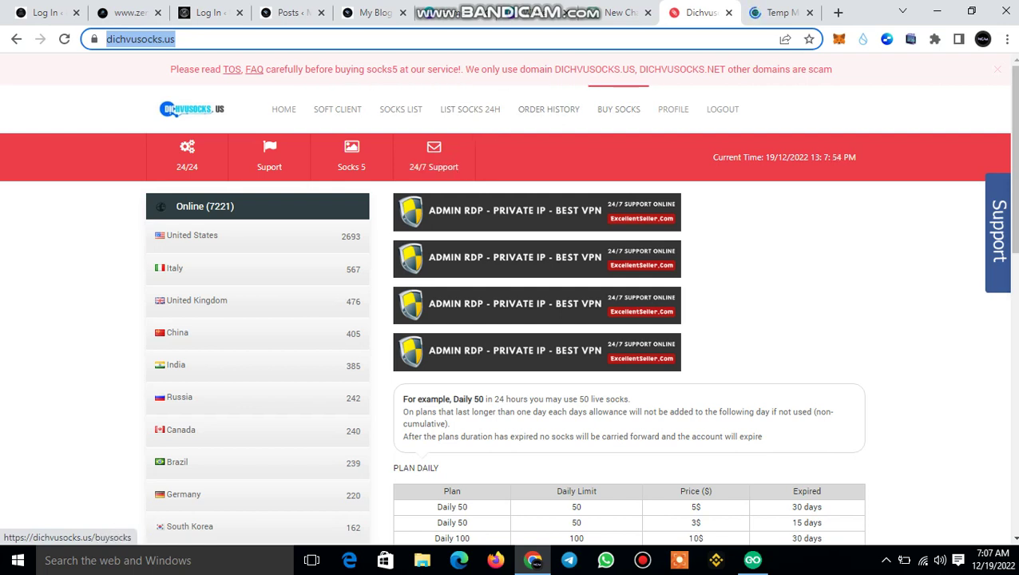
pyautogui.click(618, 109)
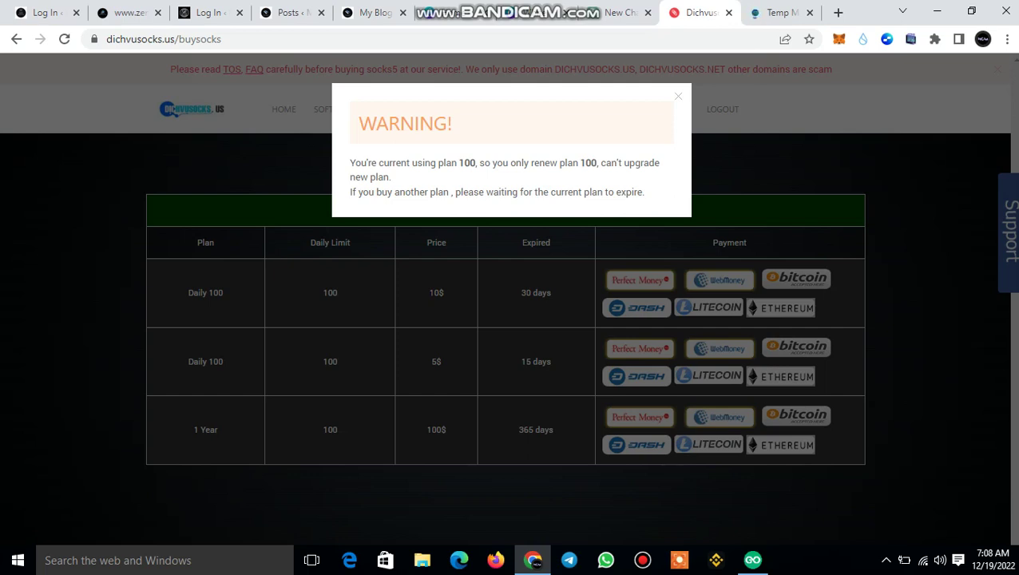
pyautogui.click(677, 95)
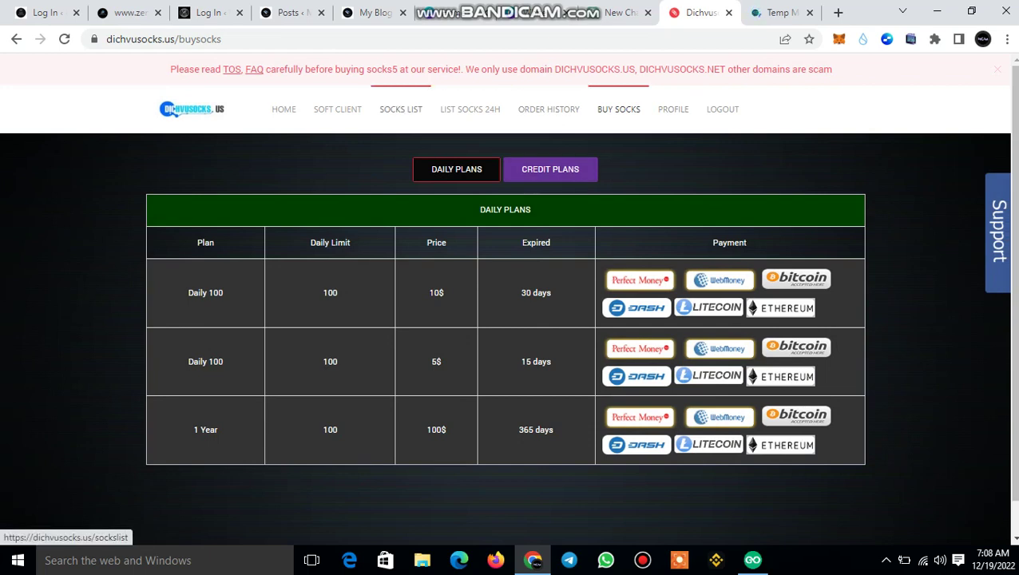
# Return to the socks list and set the country filter to United States.
pyautogui.click(401, 108)
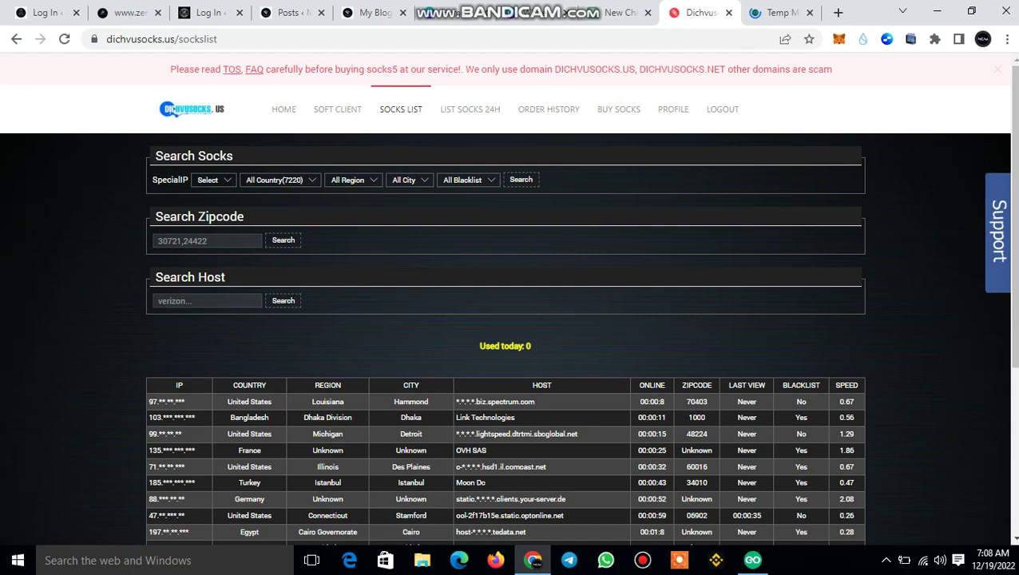
pyautogui.click(279, 179)
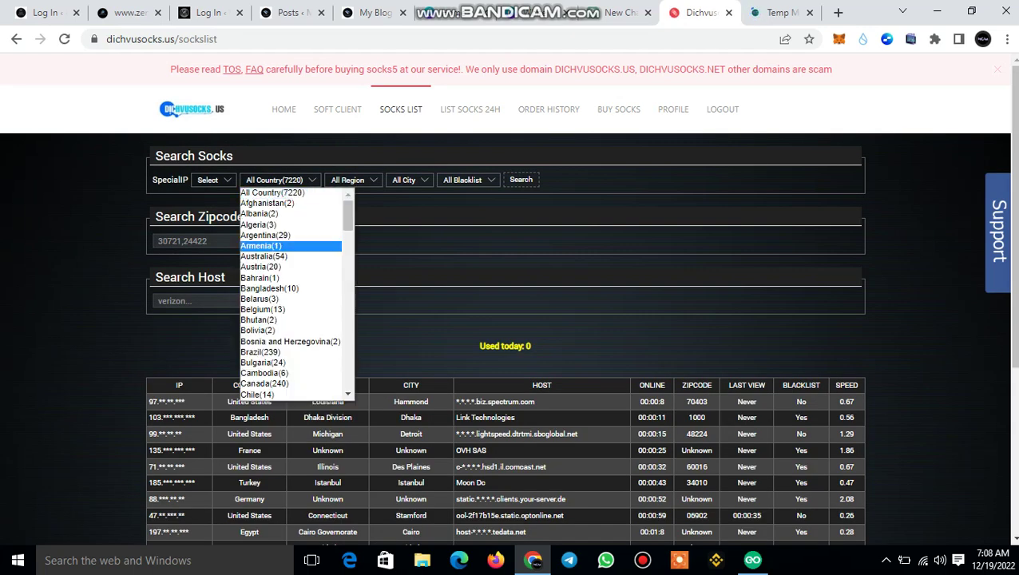
pyautogui.write('un')
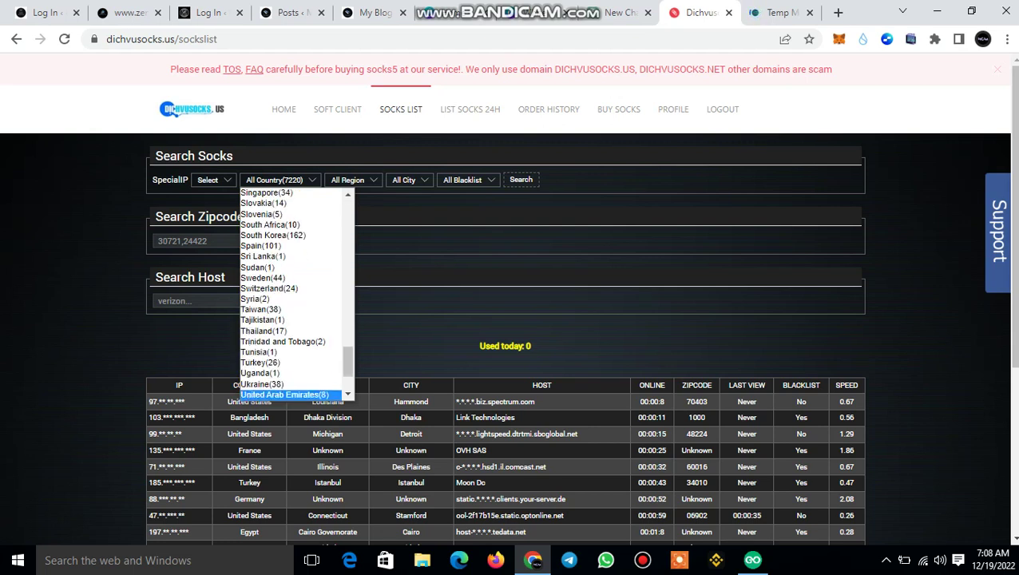
pyautogui.write('i')
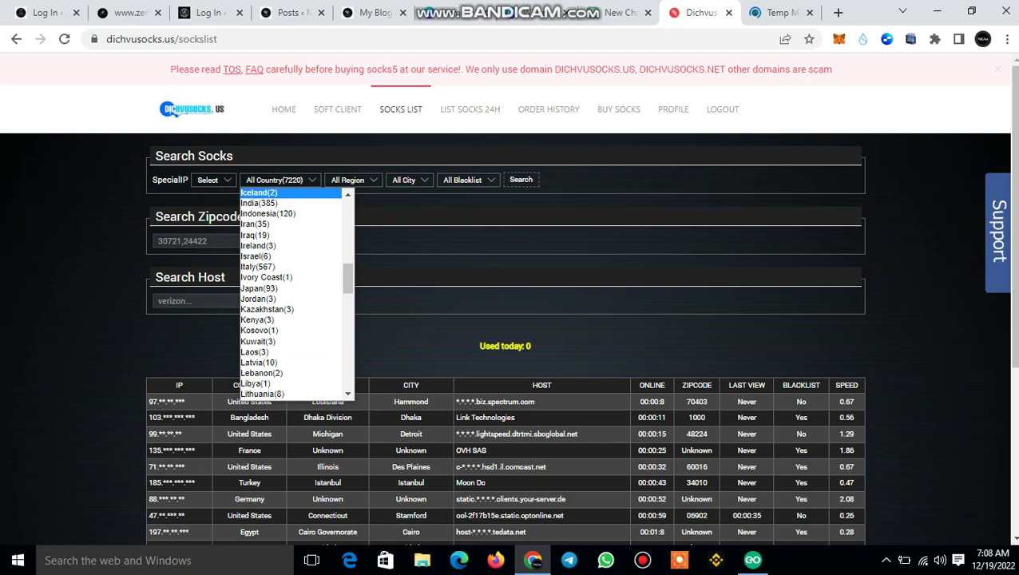
pyautogui.write('u')
pyautogui.press('Down')
pyautogui.press('Down')
pyautogui.press('Down')
pyautogui.press('Down')
pyautogui.press('Down')
pyautogui.press('Down')
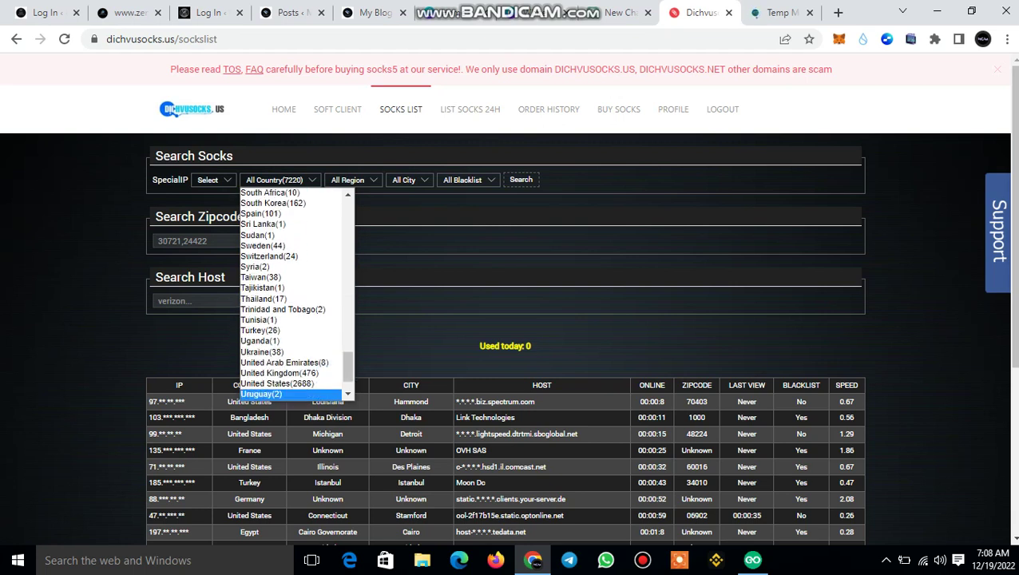
pyautogui.press('Up')
pyautogui.press('Up')
pyautogui.press('Up')
pyautogui.press('Down')
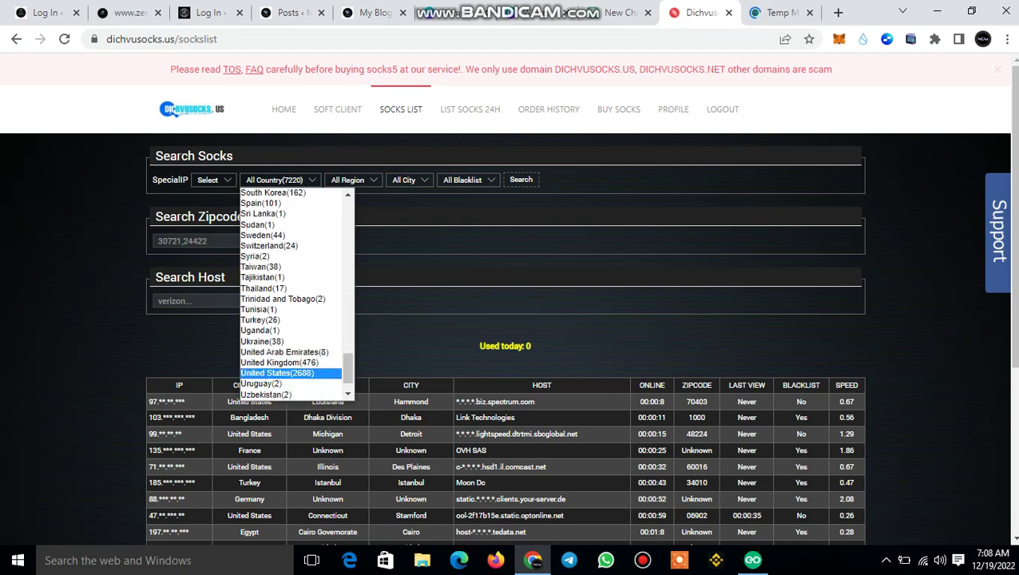
pyautogui.press('Return')
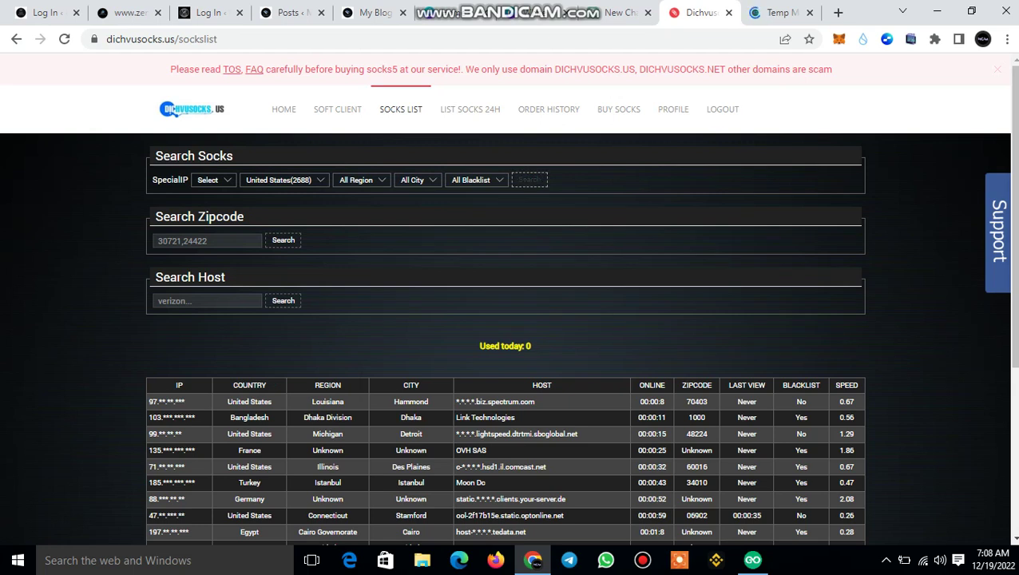
# Set the blacklist filter to No and run the socks search.
pyautogui.click(477, 180)
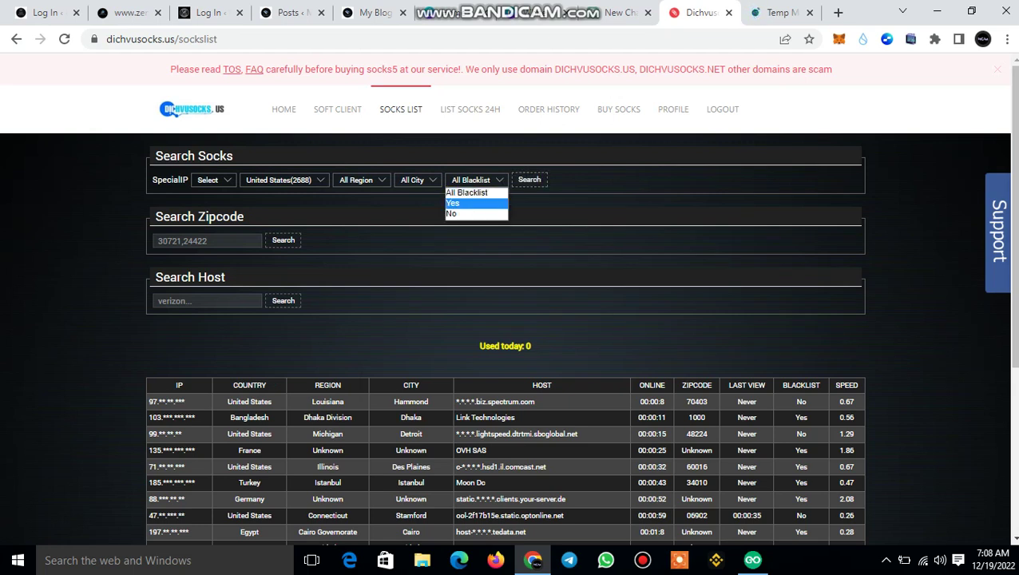
pyautogui.click(467, 214)
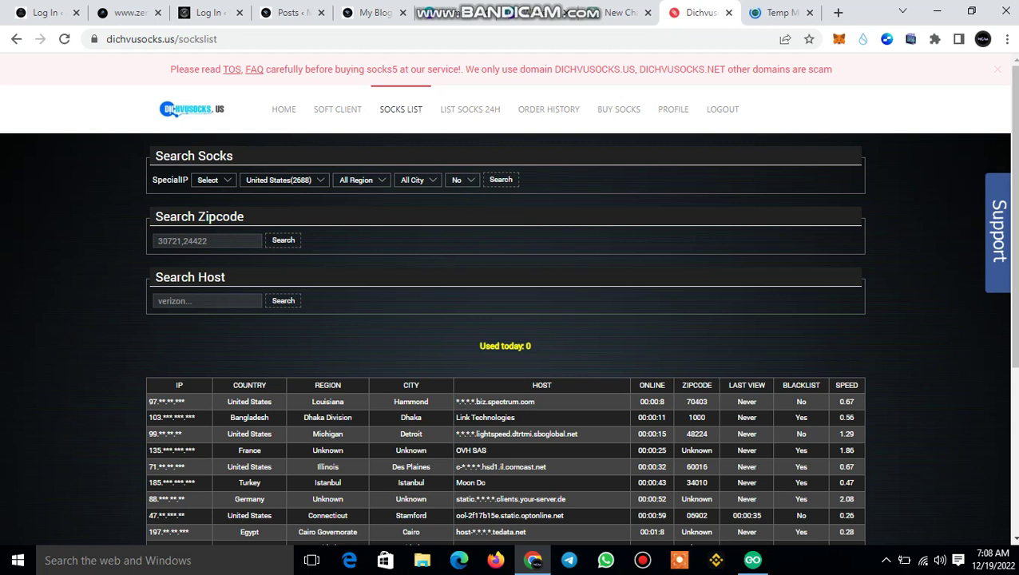
pyautogui.press('Return')
pyautogui.press('Return')
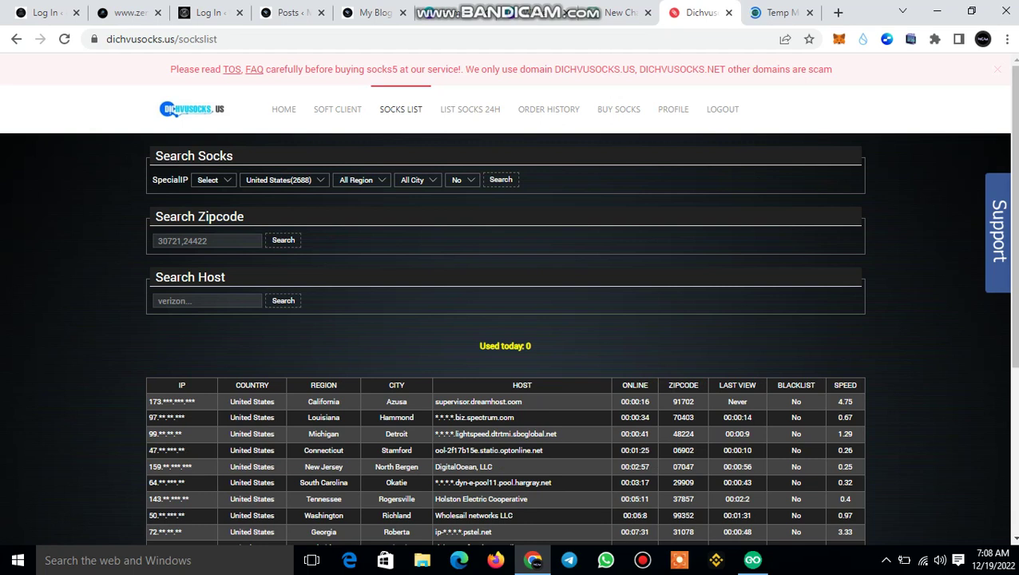
# Reveal the IP address and port of the Hammond, Louisiana sock and copy them.
pyautogui.scroll(-2, 509, 319)
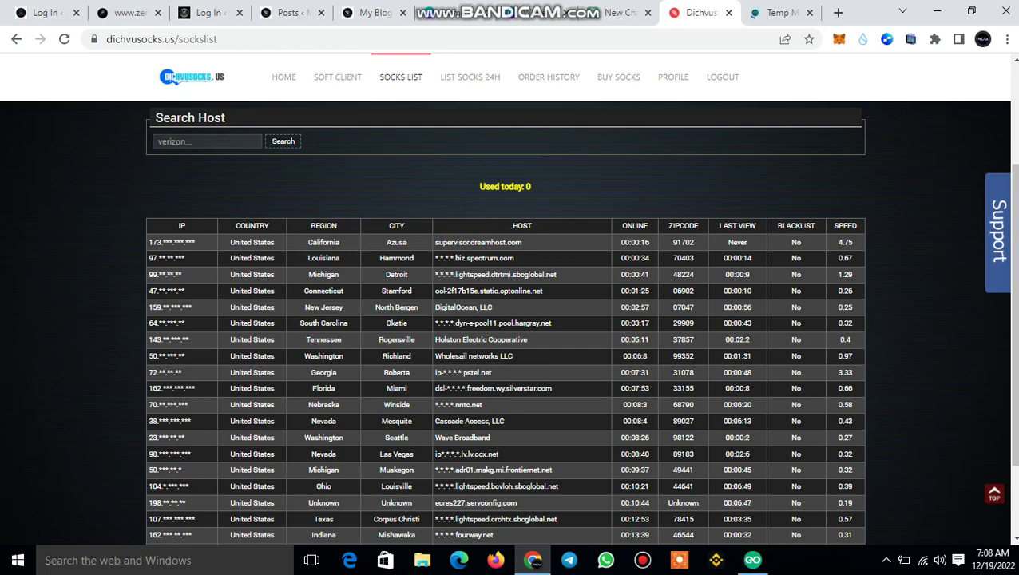
pyautogui.click(171, 242)
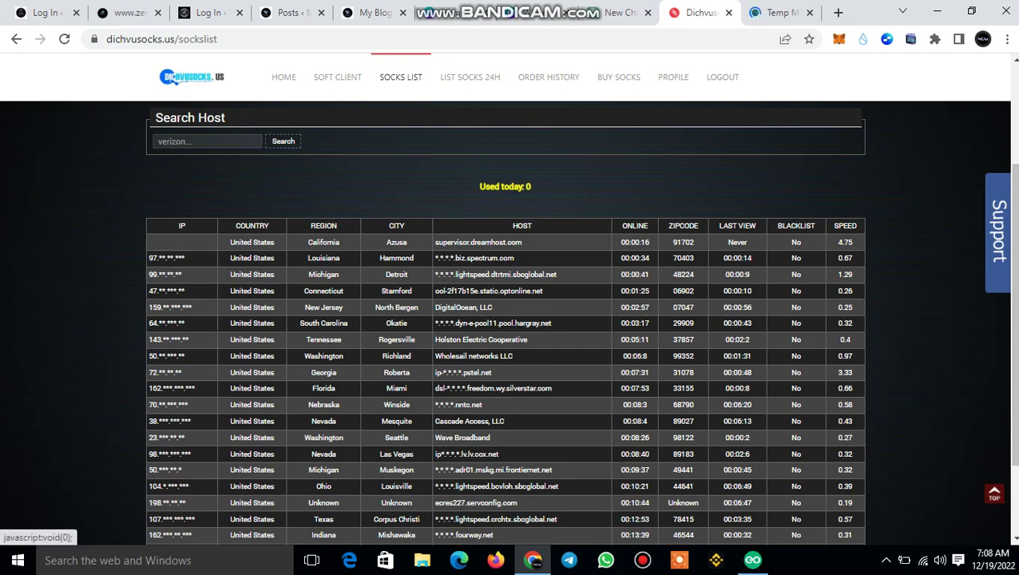
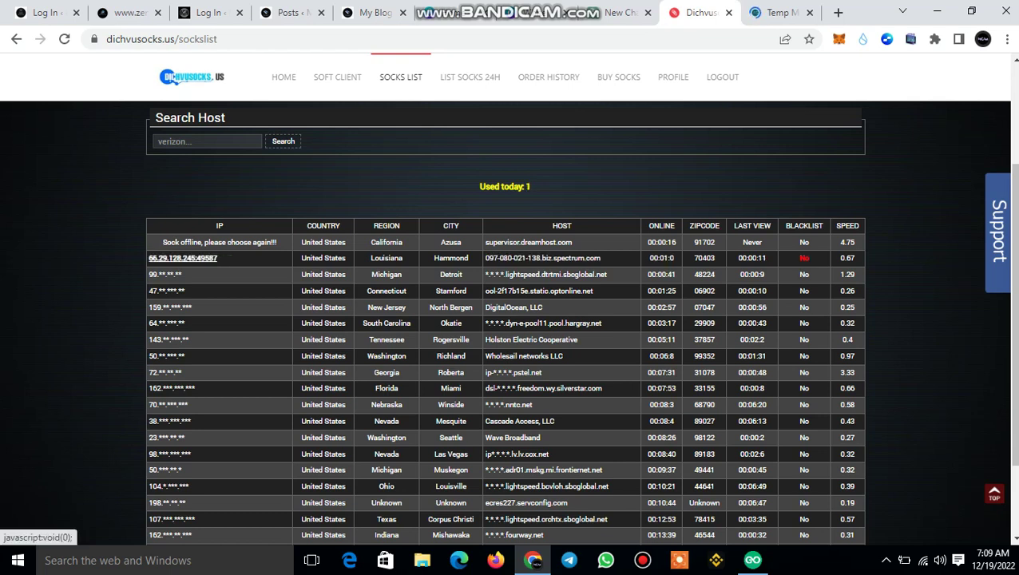
pyautogui.moveTo(218, 258); pyautogui.dragTo(147, 258)
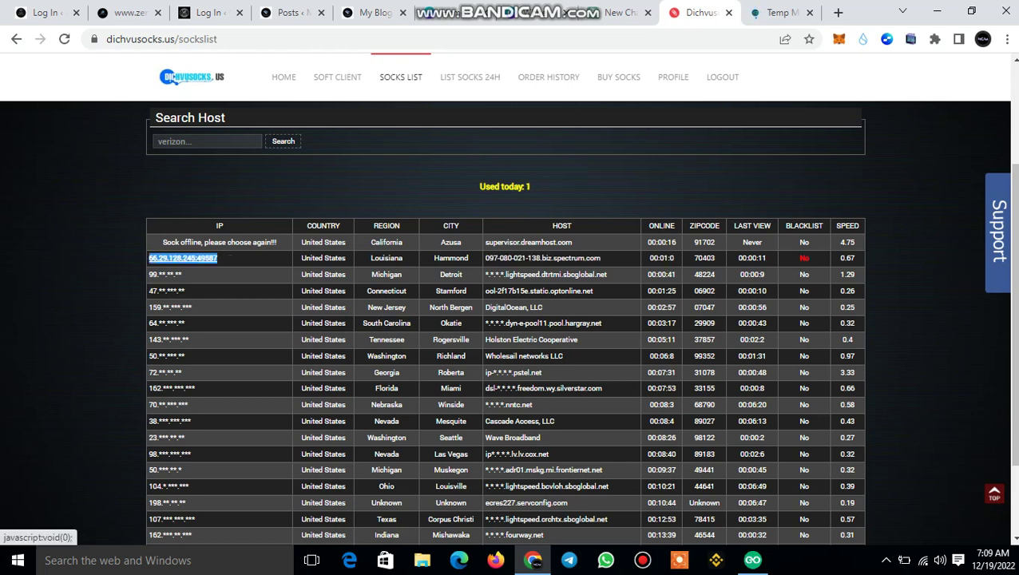
pyautogui.rightClick(148, 257)
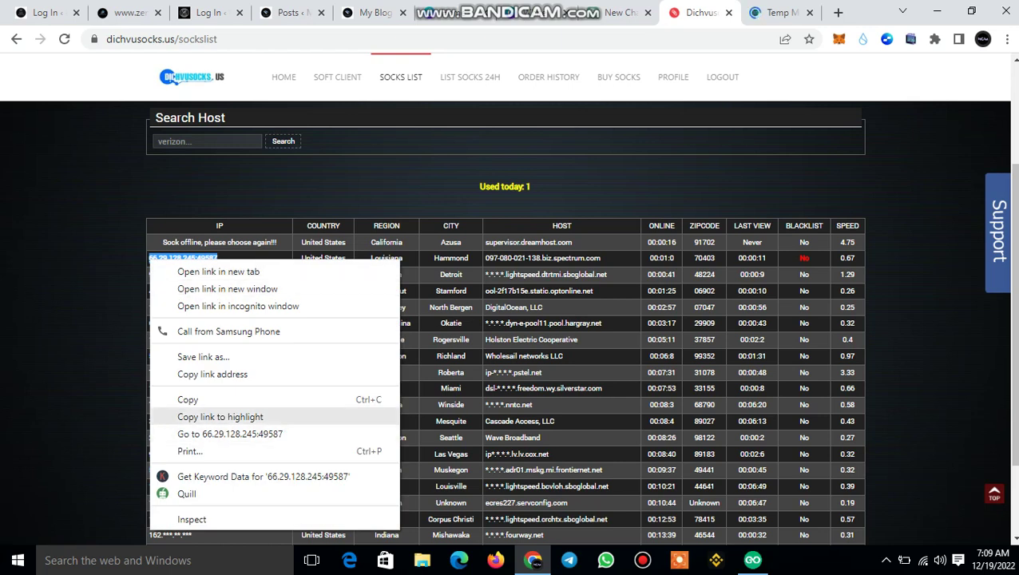
pyautogui.click(192, 399)
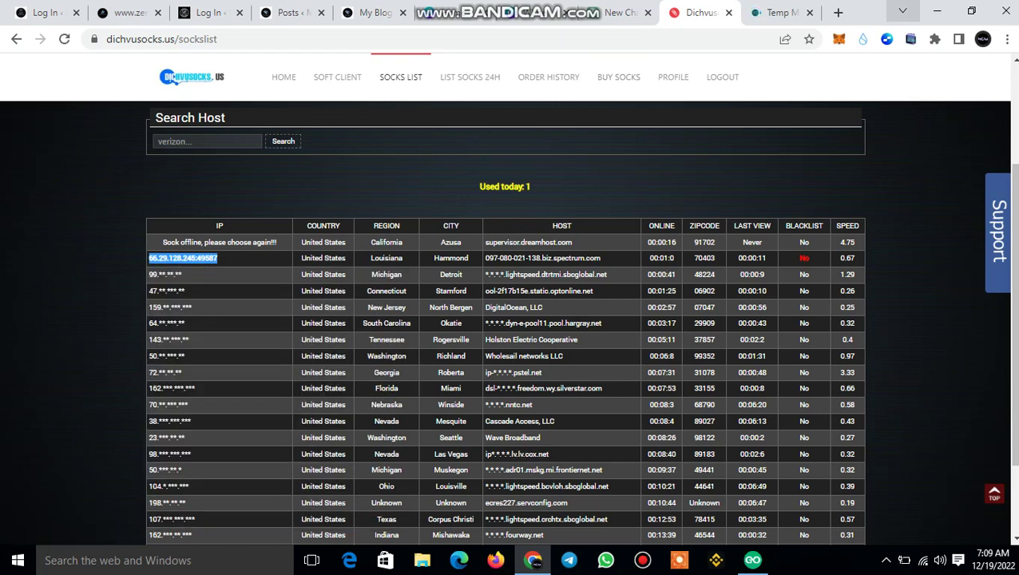
# Switch to GoLogin and paste the copied address 66.29.128.245:49587 as the proxy's IP address.
pyautogui.click(937, 11)
pyautogui.click(752, 559)
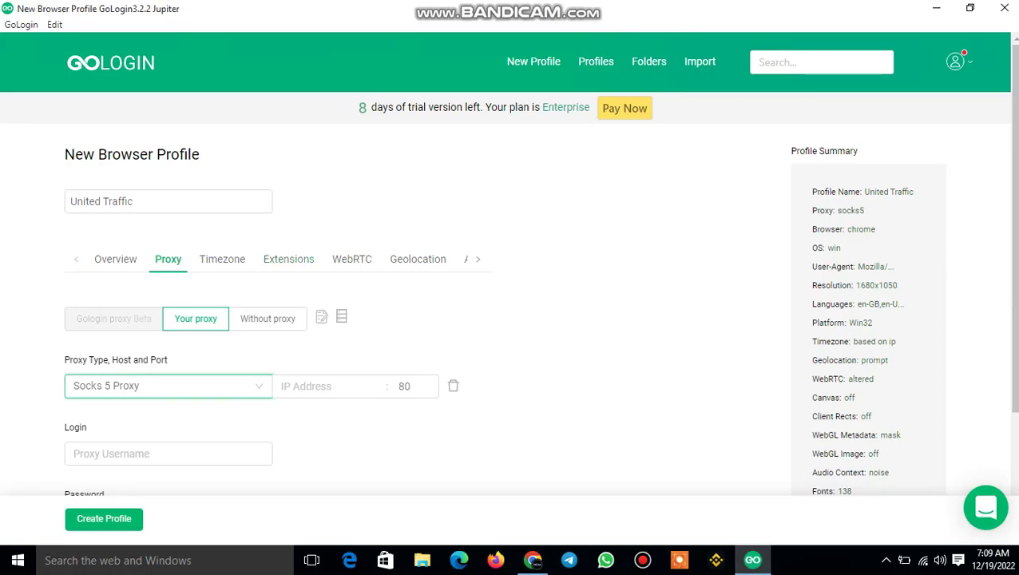
pyautogui.scroll(-2, 511, 263)
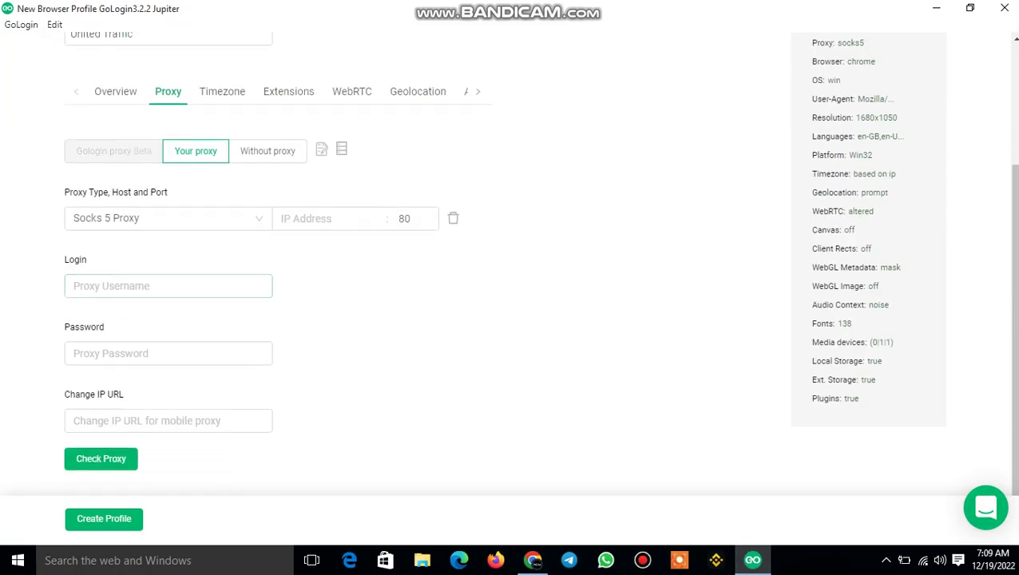
pyautogui.click(328, 218)
pyautogui.hotkey('ctrl', 'v')
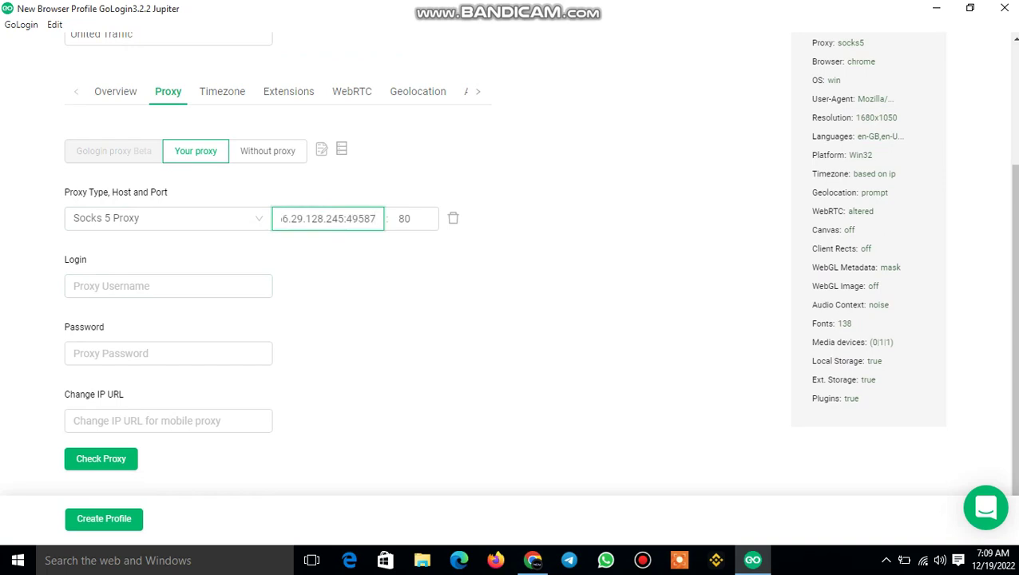
# Move the port number 49587 out of the proxy's IP address into its port value, replacing the default port.
pyautogui.moveTo(346, 218); pyautogui.dragTo(407, 218)
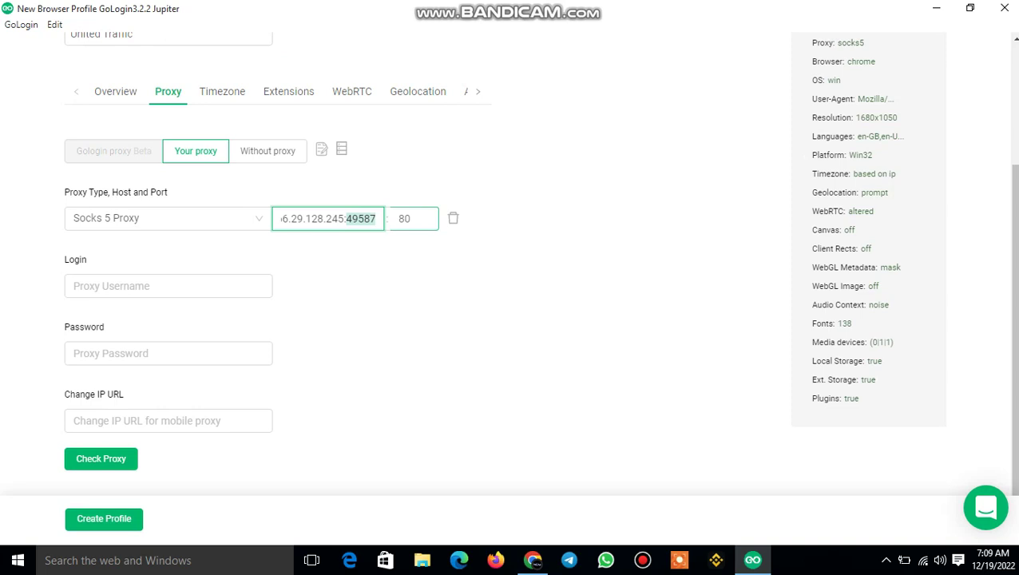
pyautogui.hotkey('ctrl', 'x')
pyautogui.click(412, 218)
pyautogui.hotkey('ctrl', 'a')
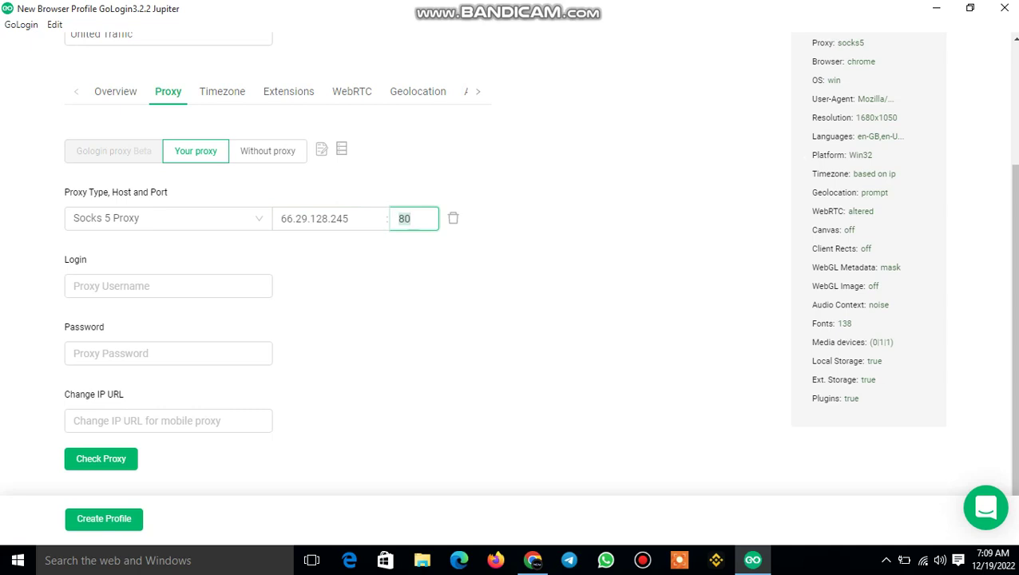
pyautogui.hotkey('ctrl', 'v')
# Enter the proxy username as the proxy login.
pyautogui.click(168, 286)
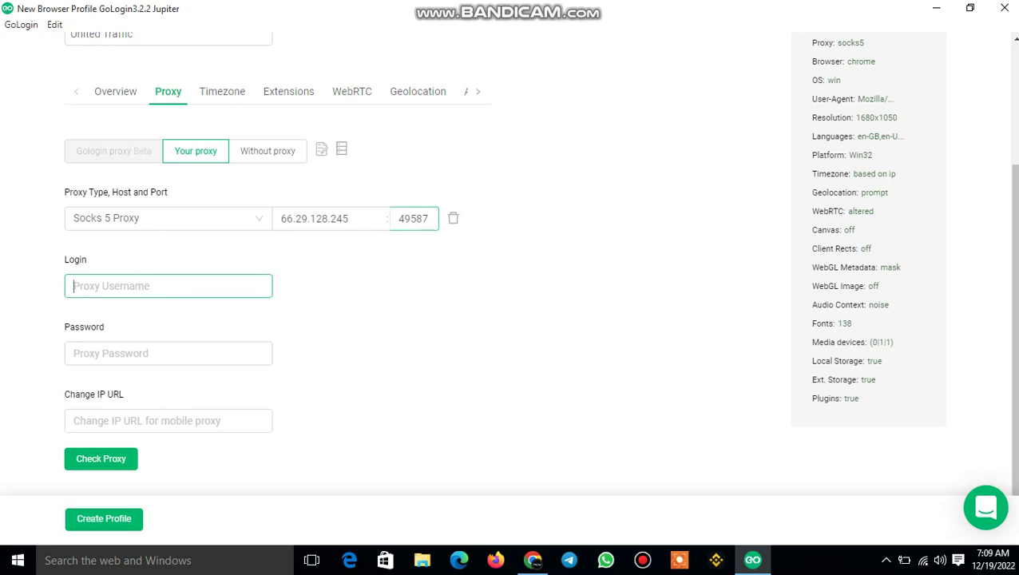
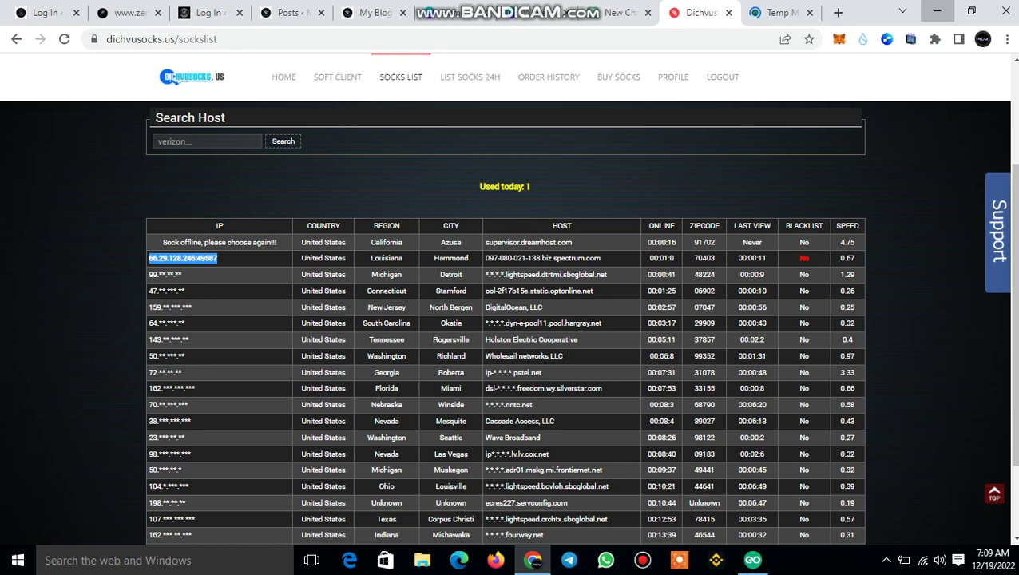
pyautogui.click(937, 12)
pyautogui.write('Alllo')
pyautogui.write('aded')
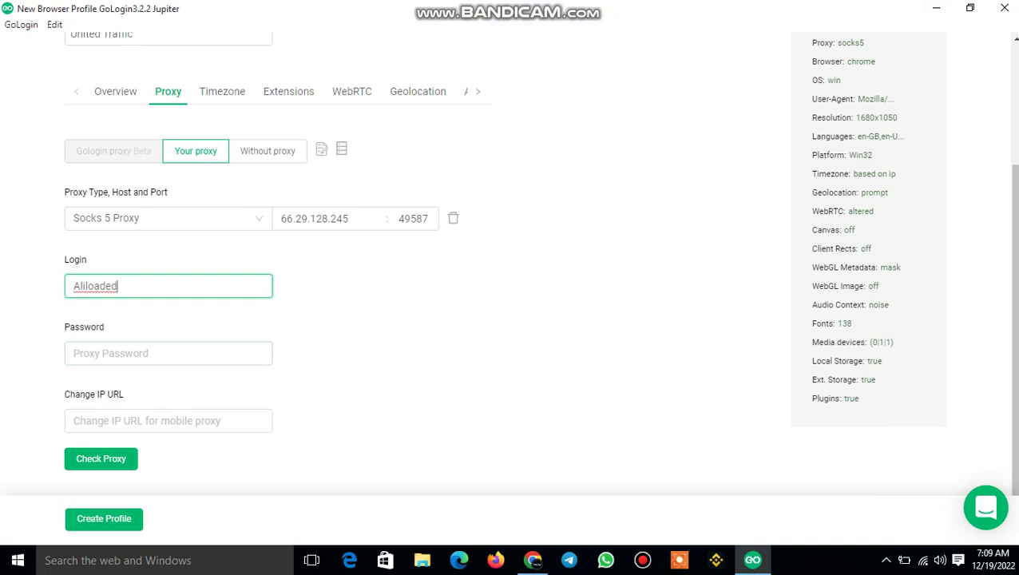
pyautogui.hotkey('alt', 'Tab')
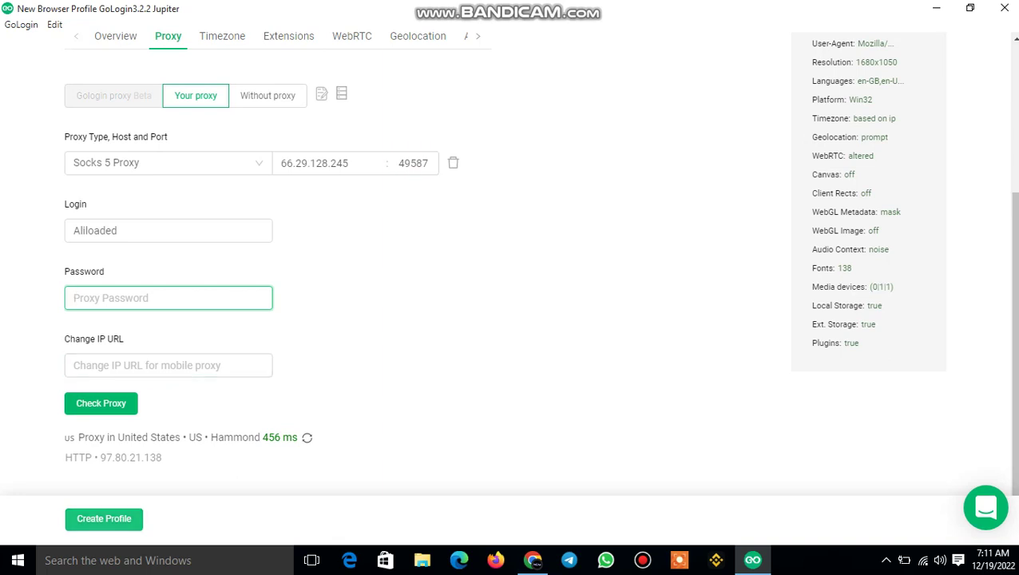
# Create the United Traffic browser profile and dismiss the quick settings tip.
pyautogui.moveTo(625, 8)
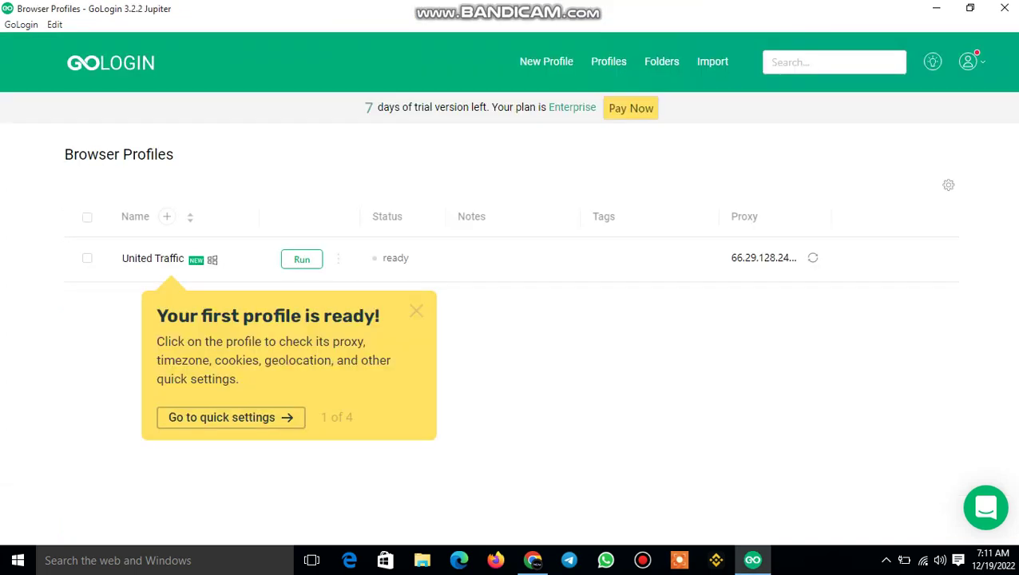
pyautogui.moveTo(511, 8)
pyautogui.click(416, 310)
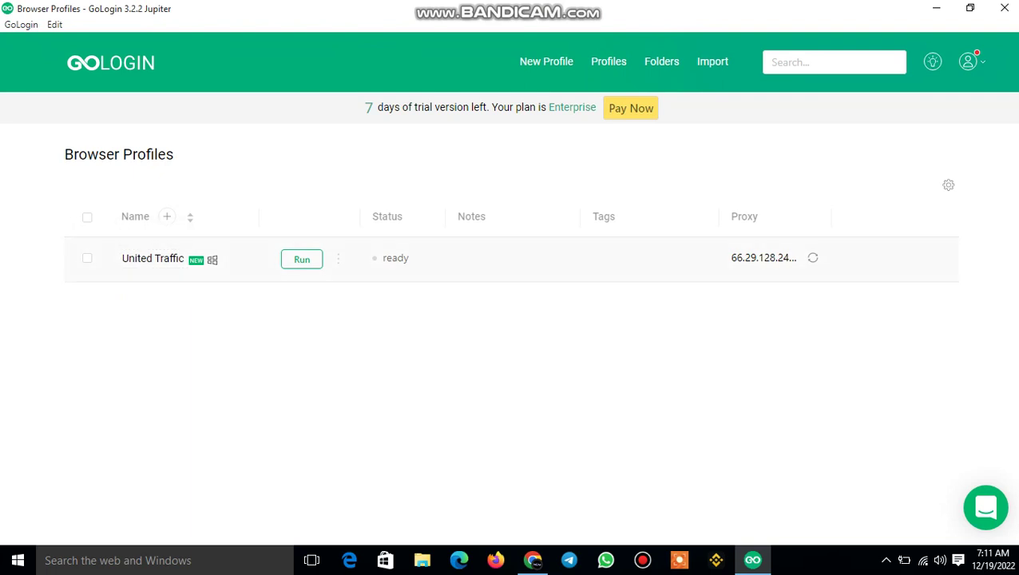
# Run the United Traffic profile and maximize its browser window, choosing to wait for the unresponsive new tab.
pyautogui.click(302, 259)
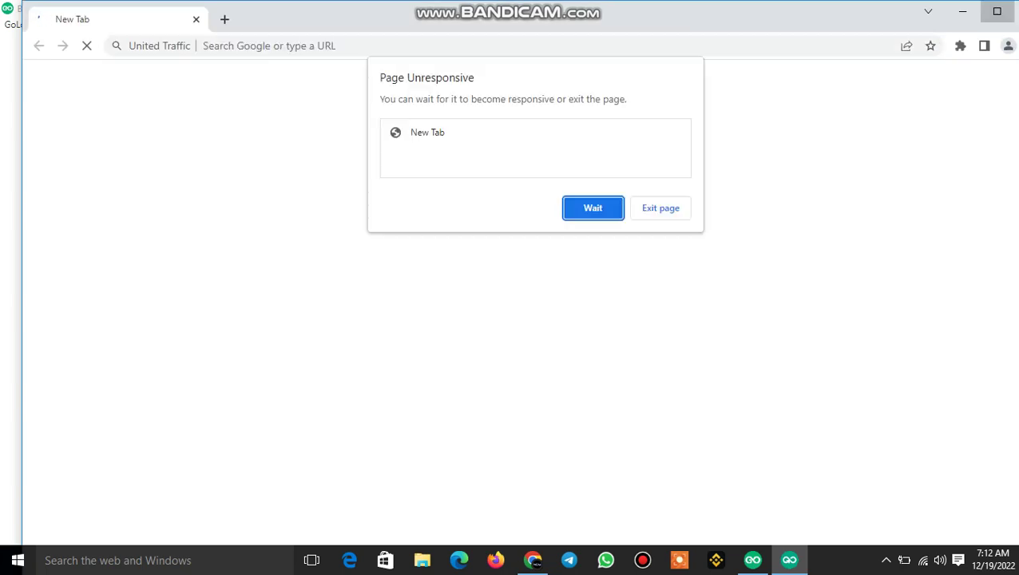
pyautogui.click(1002, 11)
pyautogui.click(568, 201)
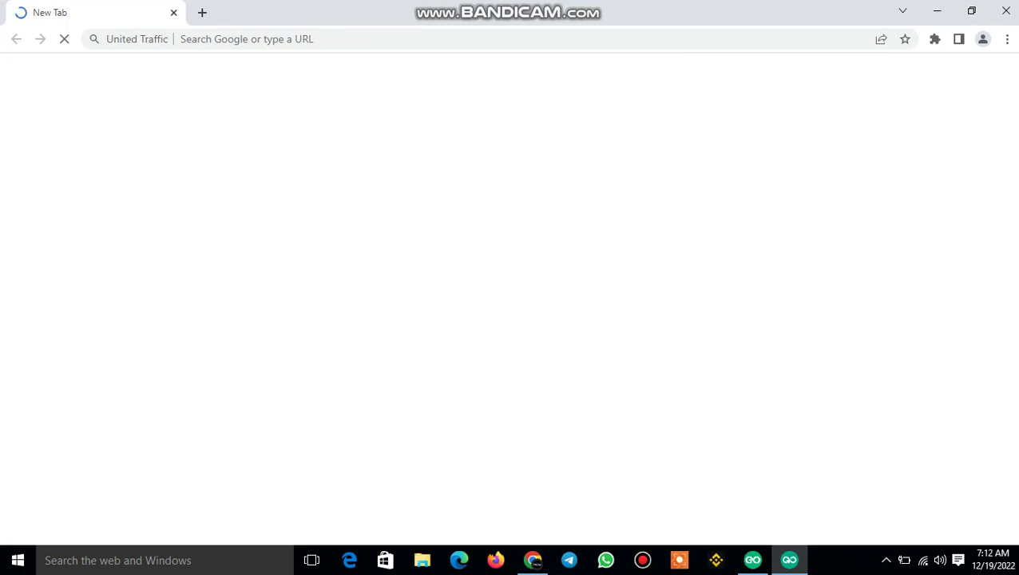